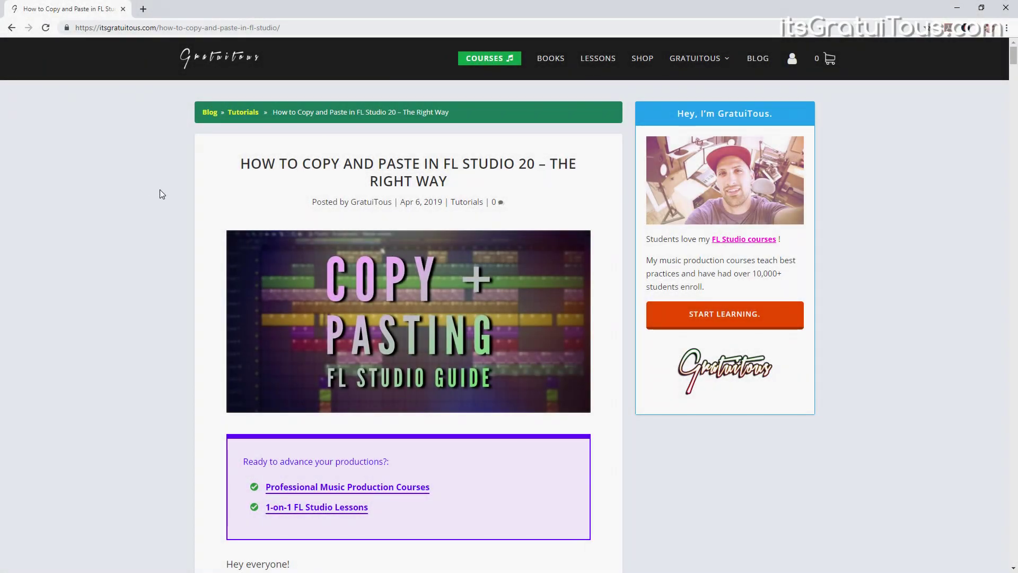
- Highlight the article title, then scroll down to the Article Navigation list
{"action": "left_click_drag", "start_coordinate": [247, 165], "coordinate": [496, 162]}
{"action": "left_click", "coordinate": [496, 162]}
{"action": "scroll", "coordinate": [184, 256], "scroll_direction": "down", "scroll_amount": 7}
{"action": "scroll", "coordinate": [184, 256], "scroll_direction": "down", "scroll_amount": 3}
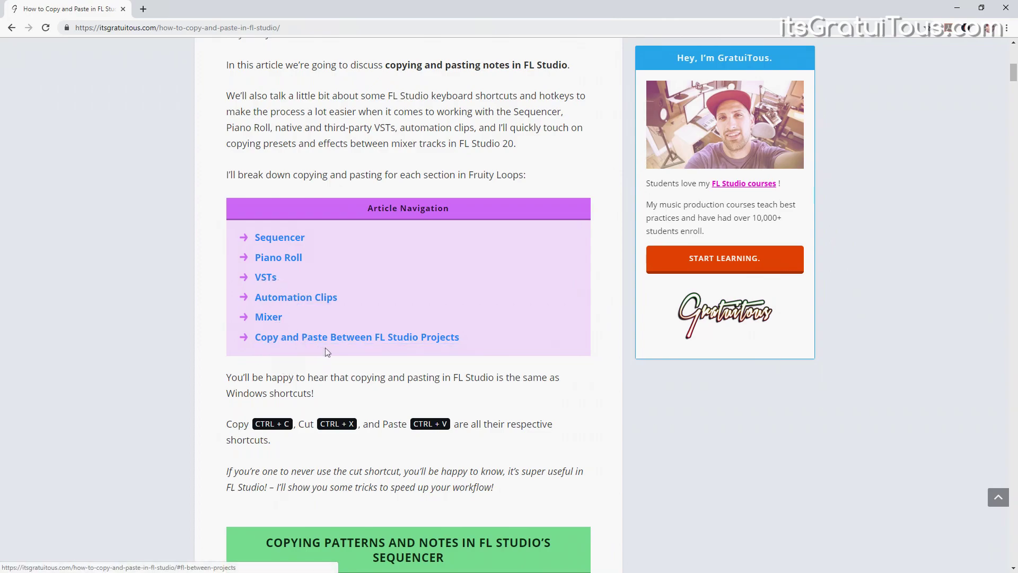
- Jump to the article's Piano Roll section, then scroll back up the page
{"action": "left_click", "coordinate": [275, 260]}
{"action": "scroll", "coordinate": [258, 218], "scroll_direction": "up", "scroll_amount": 20}
{"action": "scroll", "coordinate": [259, 217], "scroll_direction": "up", "scroll_amount": 20}
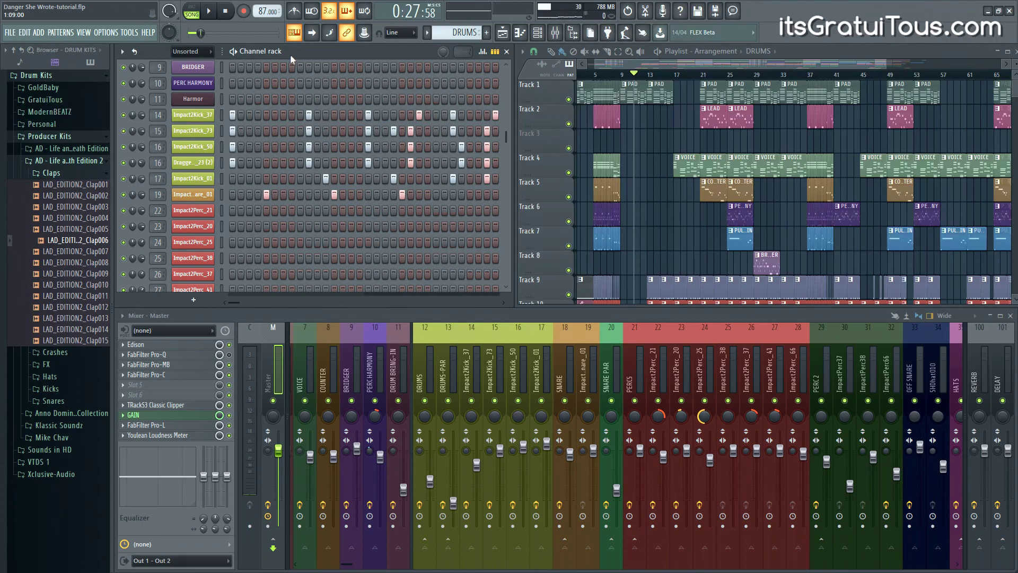
- Paste the copied Impact2Kick channel steps into Pattern 17
{"action": "left_click", "coordinate": [222, 115]}
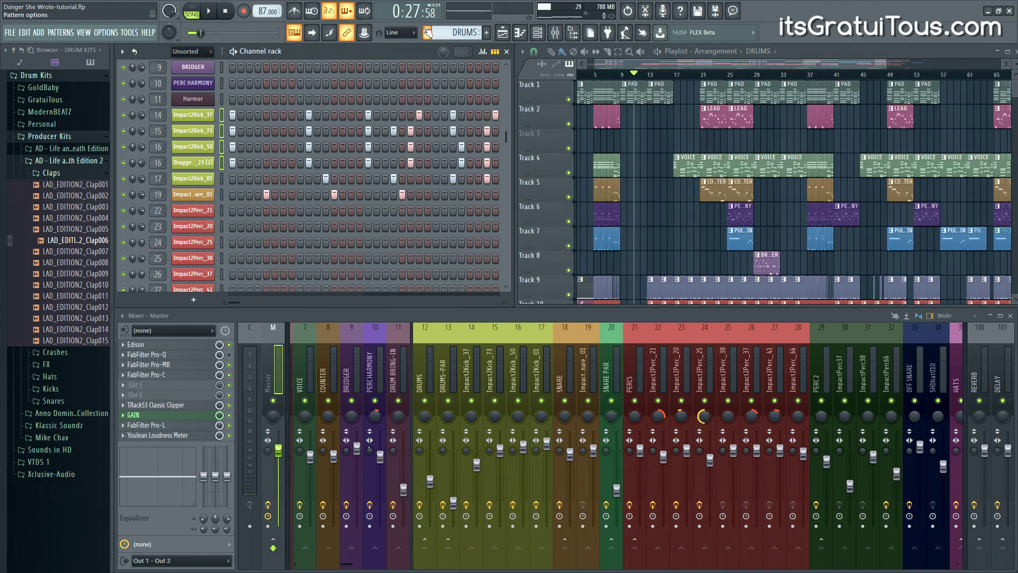
{"action": "scroll", "coordinate": [427, 32], "scroll_direction": "down", "scroll_amount": 1}
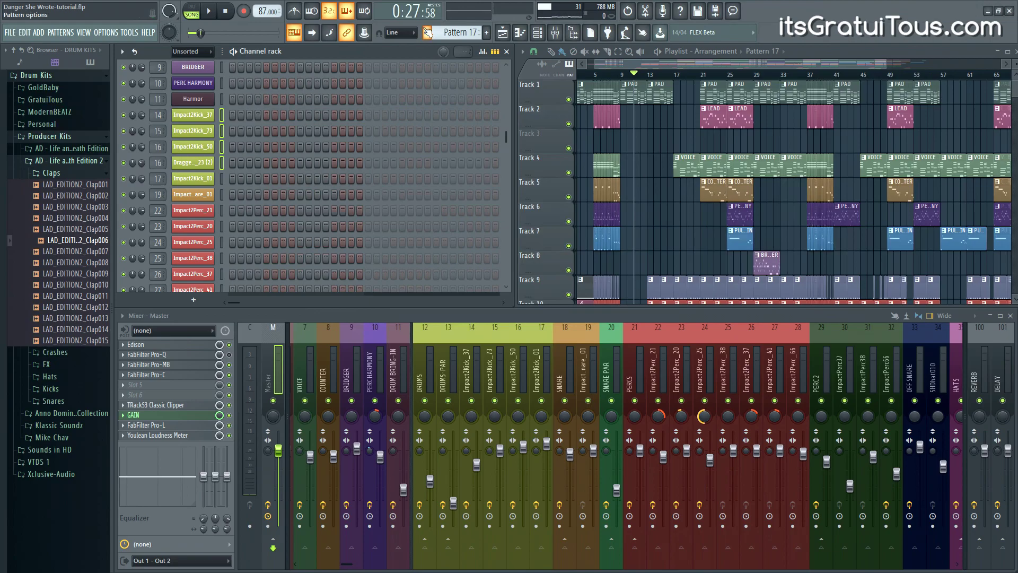
{"action": "key", "text": "ctrl+v"}
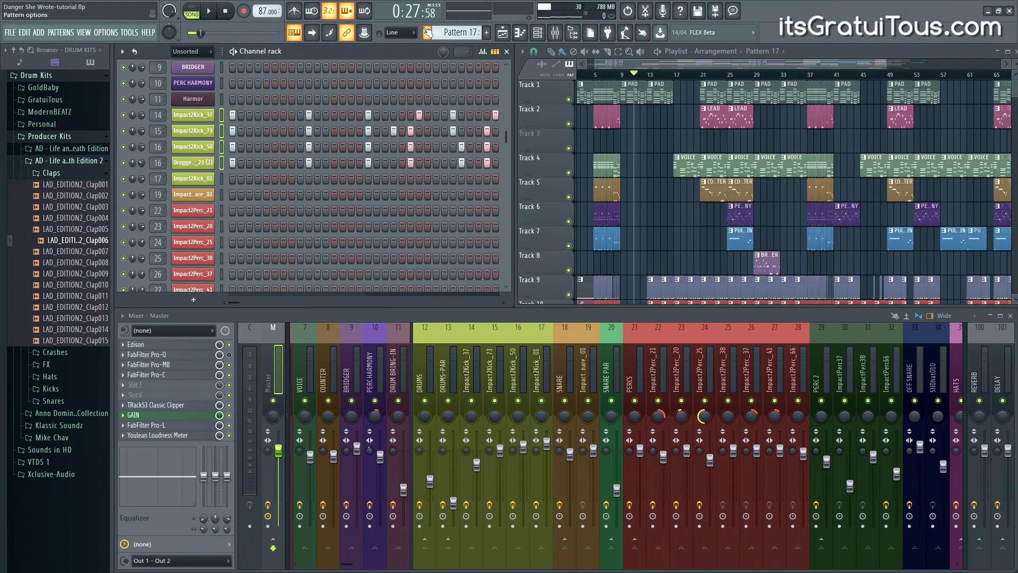
- Copy the PAD channel's notes from the PAD pattern into the next empty pattern
{"action": "left_click", "coordinate": [428, 33]}
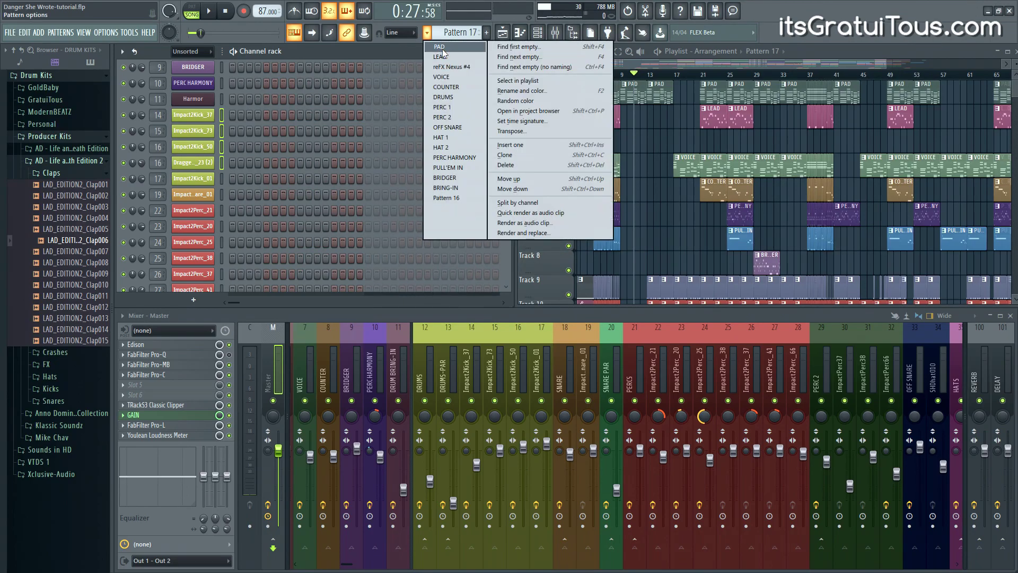
{"action": "left_click", "coordinate": [443, 49]}
{"action": "scroll", "coordinate": [285, 85], "scroll_direction": "up", "scroll_amount": 3}
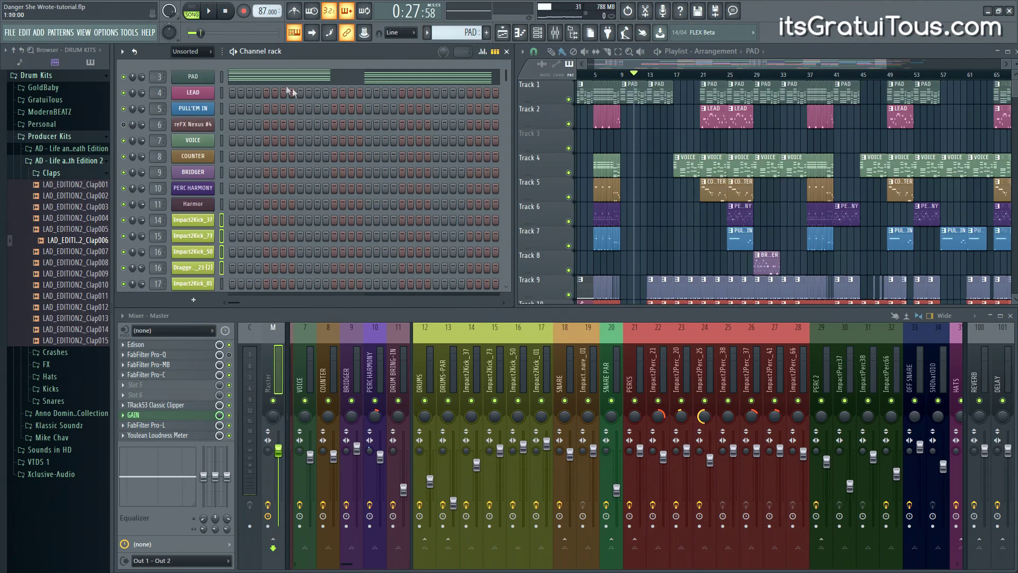
{"action": "left_click", "coordinate": [220, 77]}
{"action": "key", "text": "F4"}
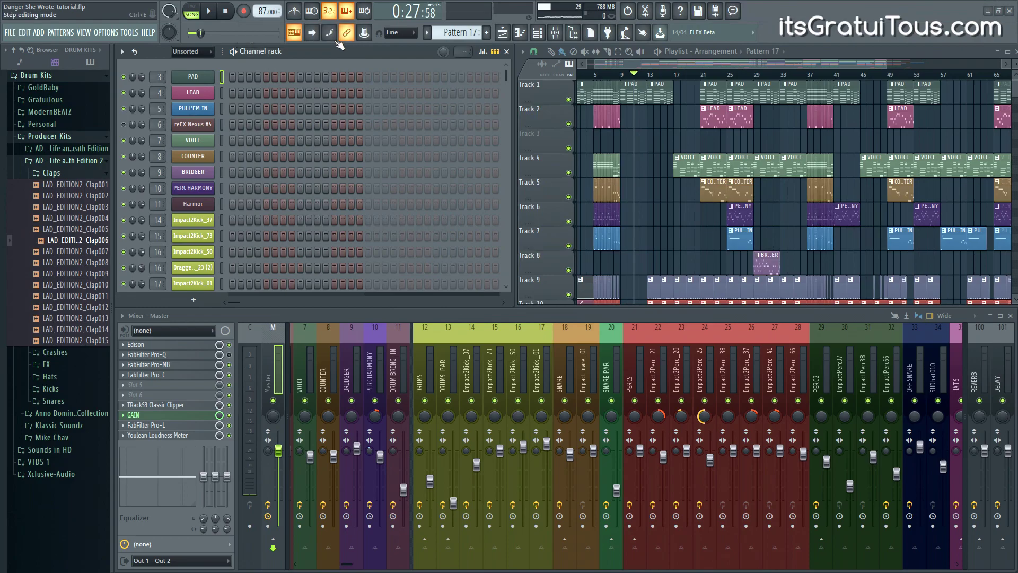
{"action": "key", "text": "ctrl+v"}
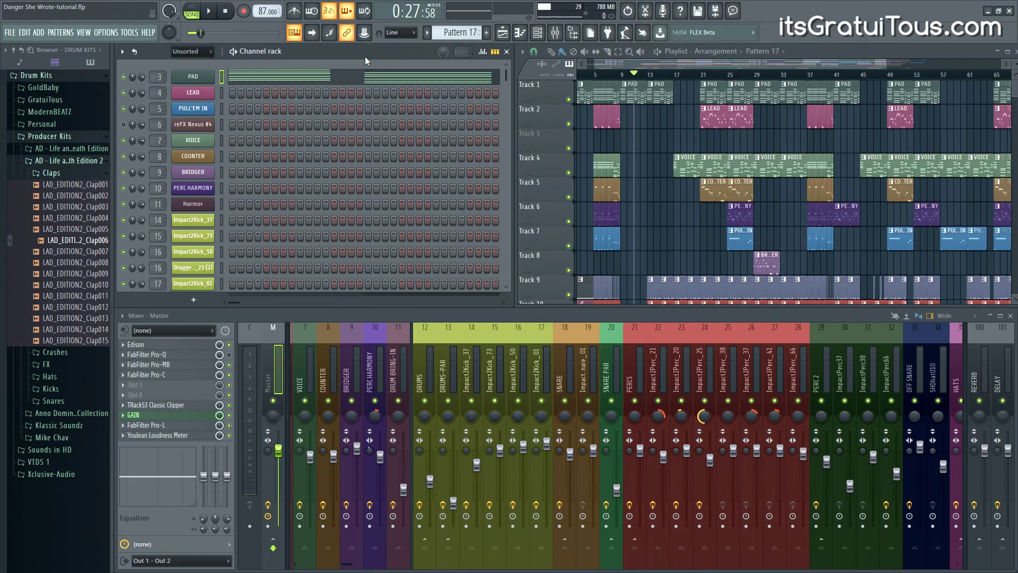
- Select the PULL'EM IN channel and look over the channel list
{"action": "left_click", "coordinate": [222, 108]}
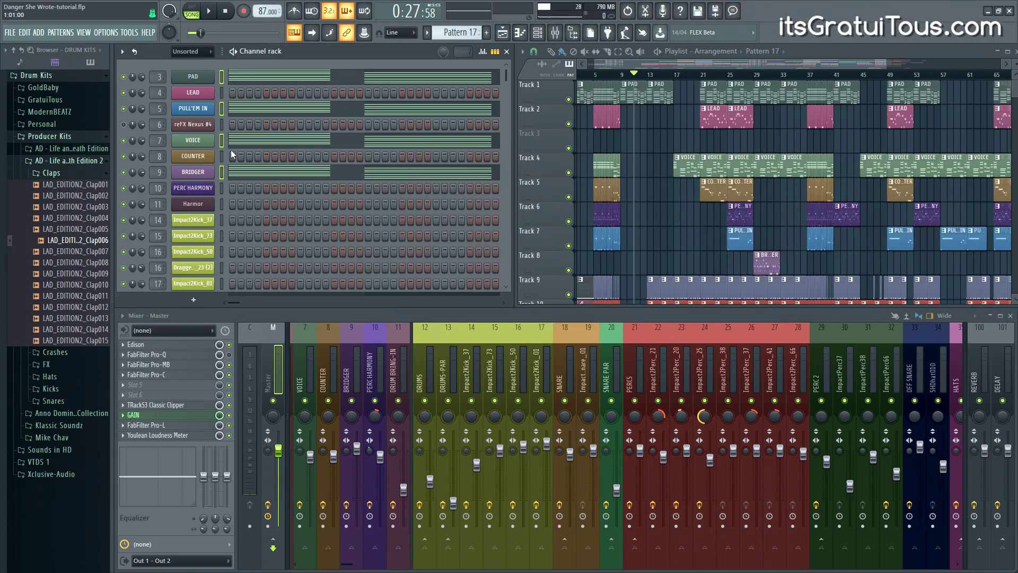
{"action": "scroll", "coordinate": [236, 212], "scroll_direction": "down", "scroll_amount": 5}
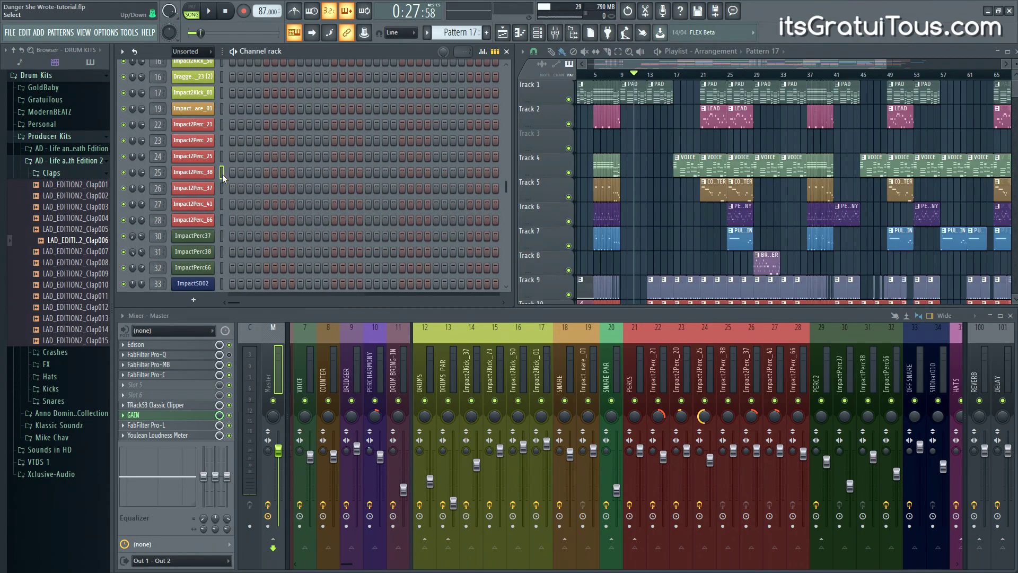
{"action": "scroll", "coordinate": [222, 174], "scroll_direction": "up", "scroll_amount": 5}
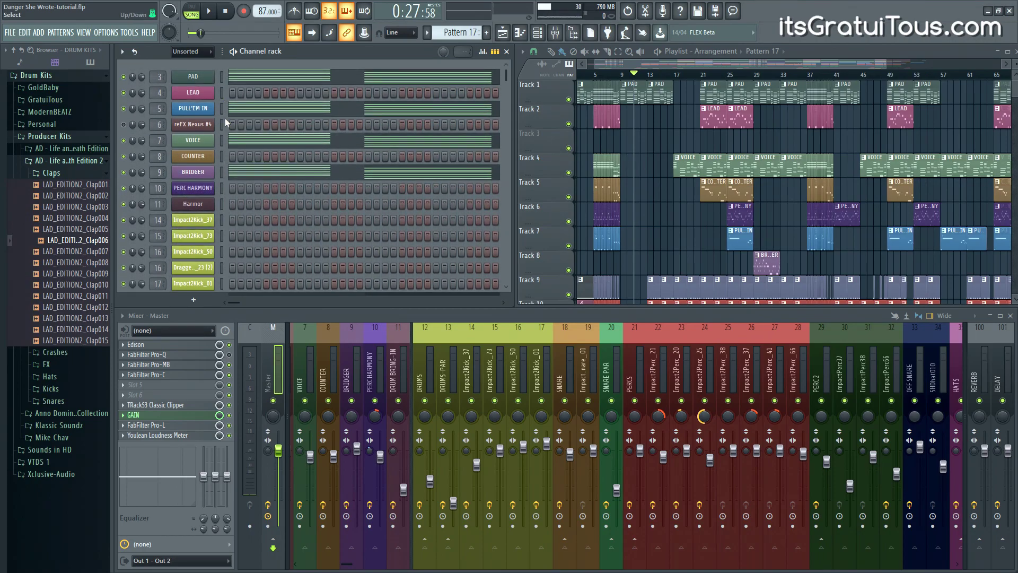
{"action": "scroll", "coordinate": [225, 155], "scroll_direction": "down", "scroll_amount": 5}
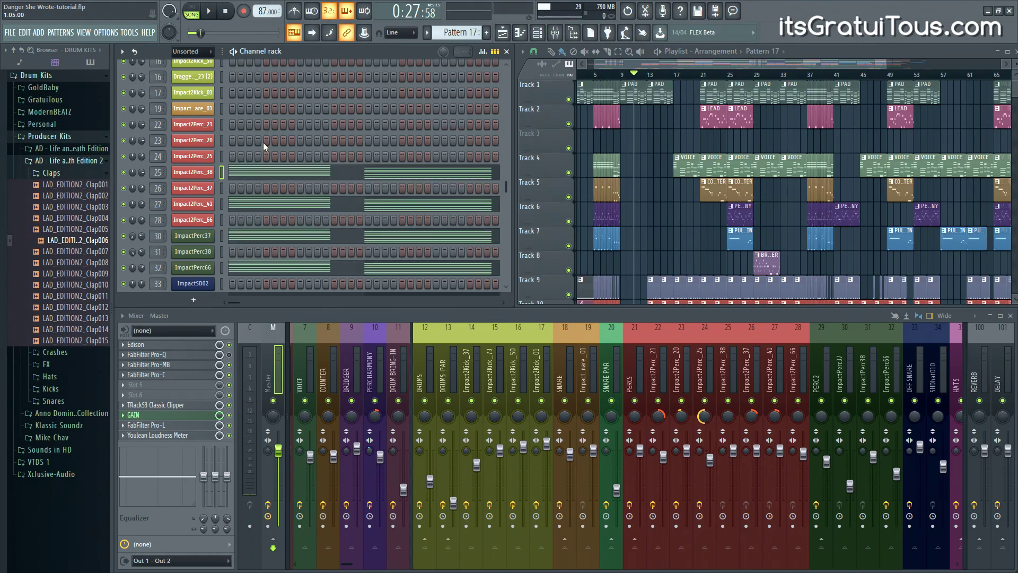
{"action": "scroll", "coordinate": [222, 112], "scroll_direction": "up", "scroll_amount": 5}
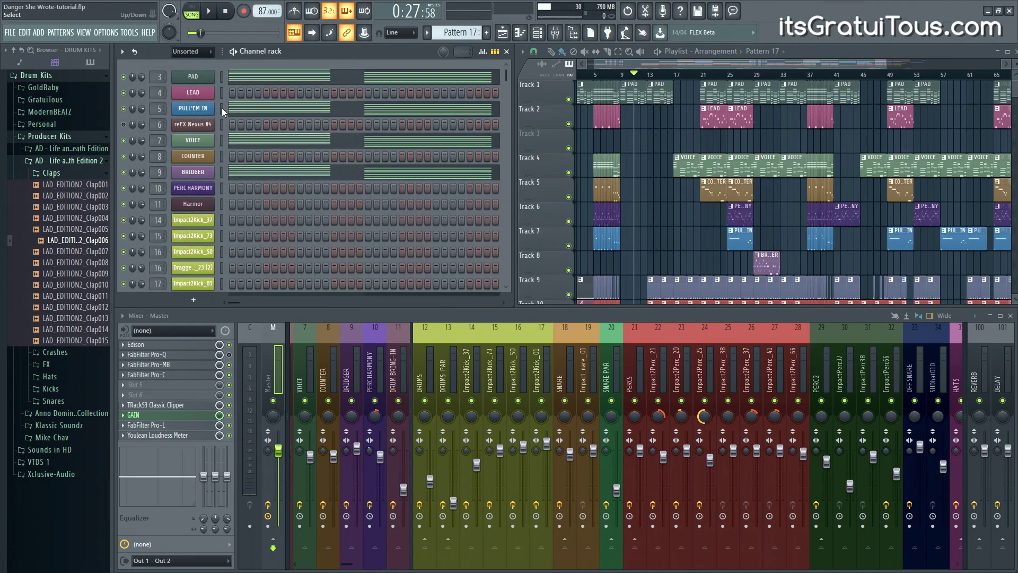
- Select the channels from PULL'EM IN to BRIDGER, then switch to the COUNTER pattern
{"action": "left_click_drag", "start_coordinate": [221, 108], "coordinate": [237, 172]}
{"action": "scroll", "coordinate": [237, 172], "scroll_direction": "down", "scroll_amount": 3}
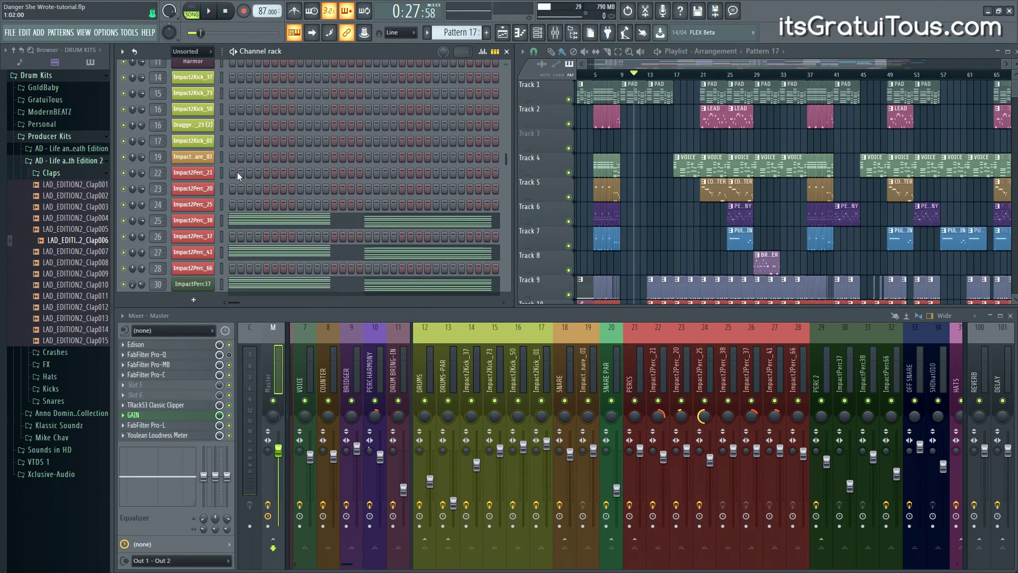
{"action": "scroll", "coordinate": [237, 172], "scroll_direction": "up", "scroll_amount": 3}
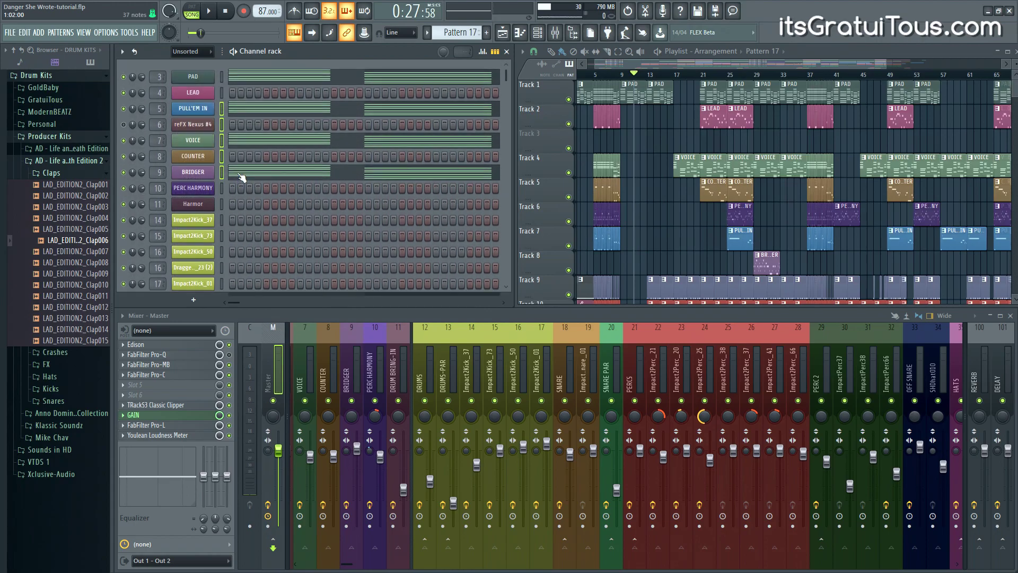
{"action": "left_click", "coordinate": [223, 157]}
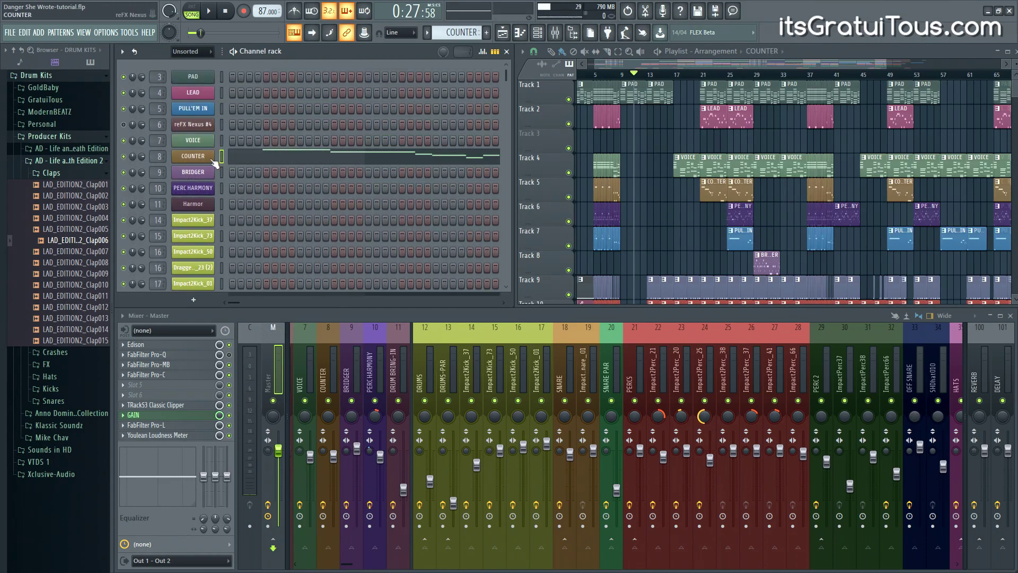
- Open COUNTER's notes in the piano roll and box-select the first melody notes
{"action": "right_click", "coordinate": [211, 156]}
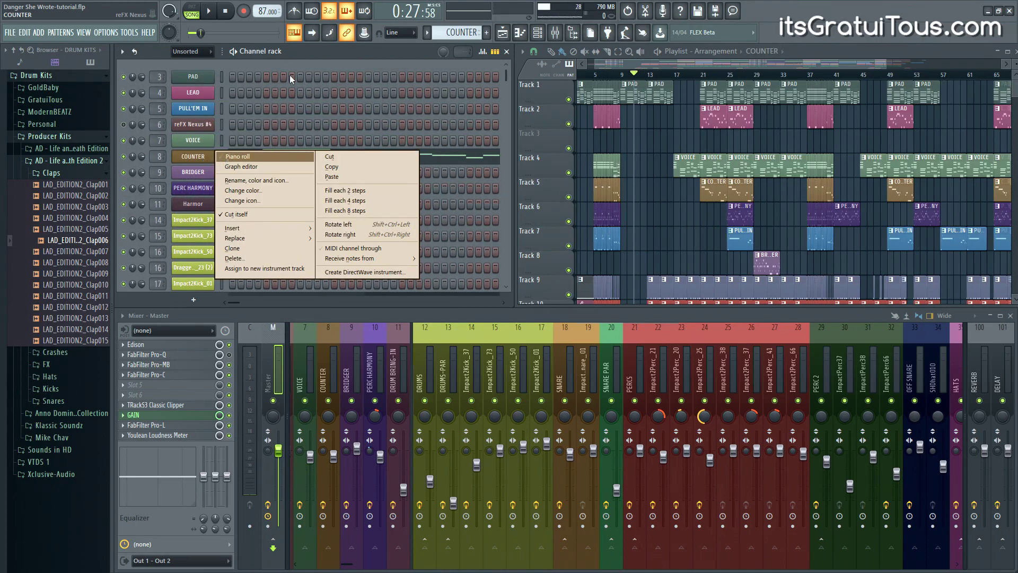
{"action": "key", "text": "Return"}
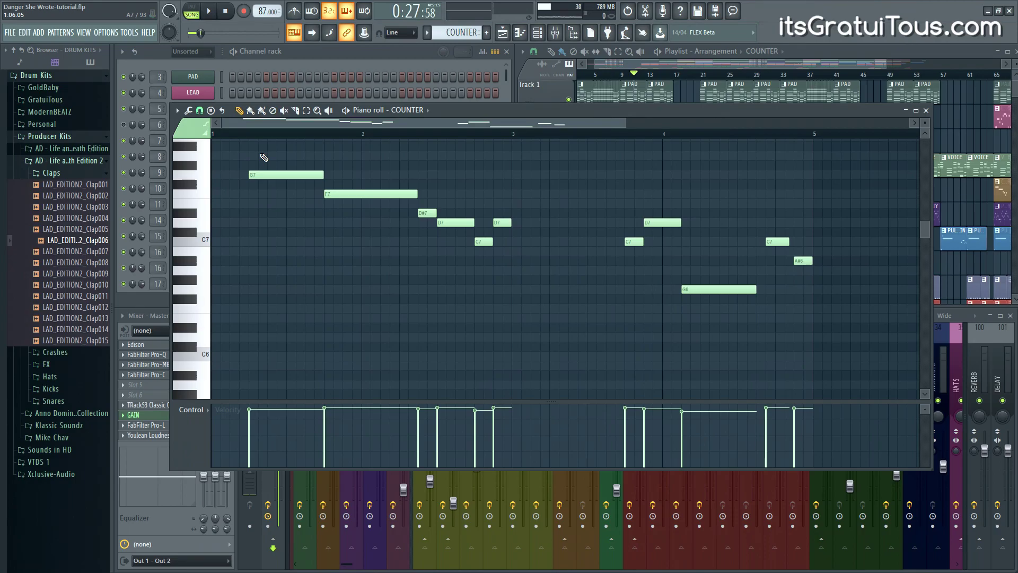
{"action": "left_click_drag", "start_coordinate": [237, 152], "coordinate": [849, 228]}
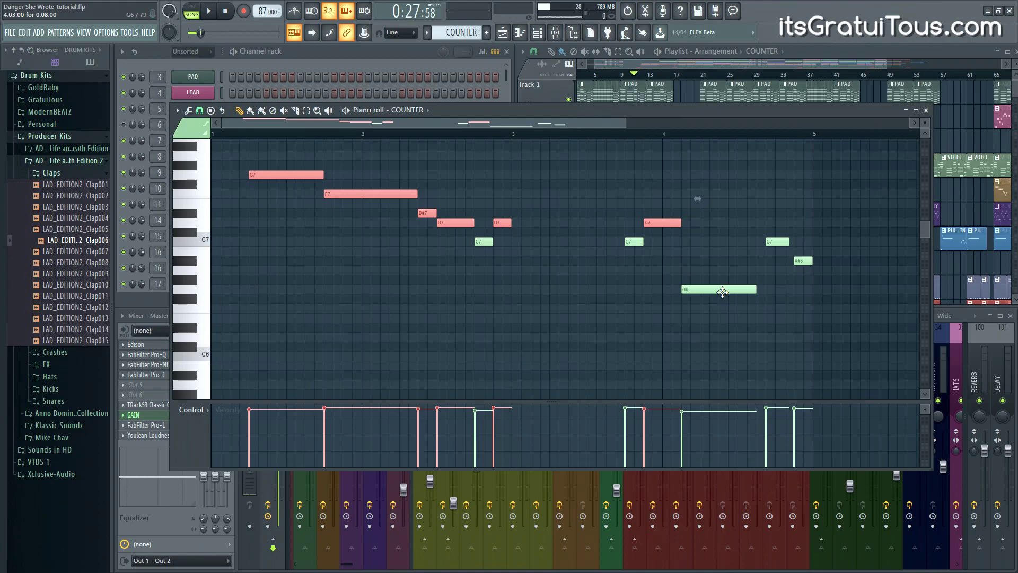
- Add G6 to the note selection, remove D#7 and the bar 2 D7, and return to the channel rack
{"action": "left_click", "coordinate": [722, 290], "text": "ctrl"}
{"action": "left_click", "coordinate": [498, 223], "text": "ctrl"}
{"action": "left_click", "coordinate": [427, 213], "text": "ctrl"}
{"action": "left_click", "coordinate": [455, 222], "text": "ctrl"}
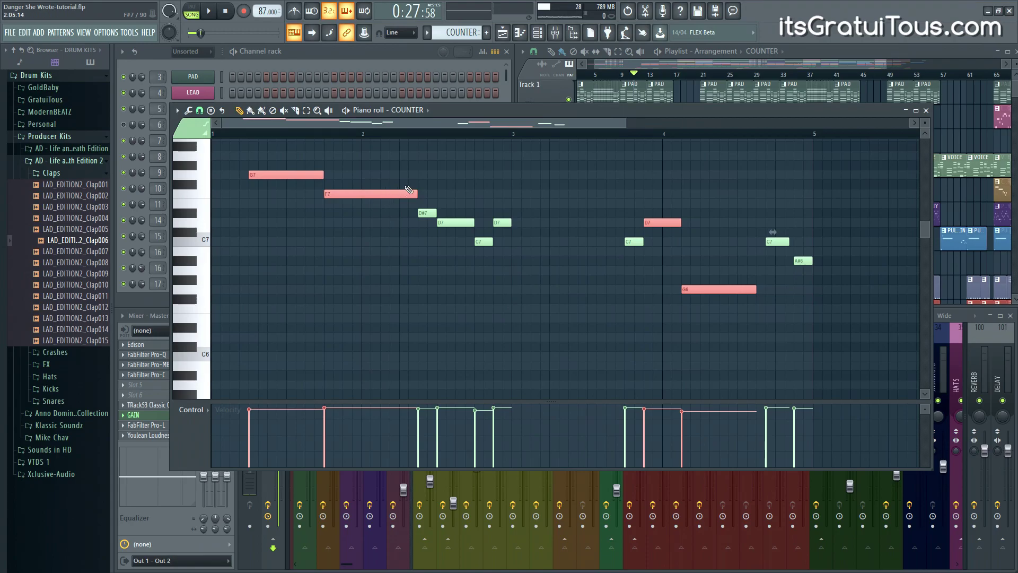
{"action": "key", "text": "F6"}
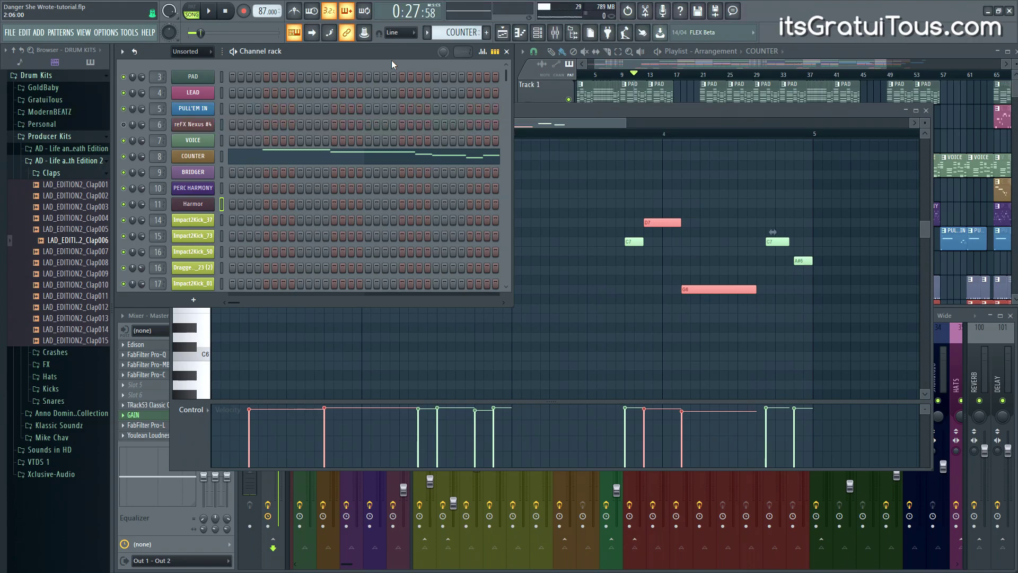
- Open Harmor's notes in the piano roll, then open the Harmor synth on DRUM BRING-IN
{"action": "left_click", "coordinate": [576, 108]}
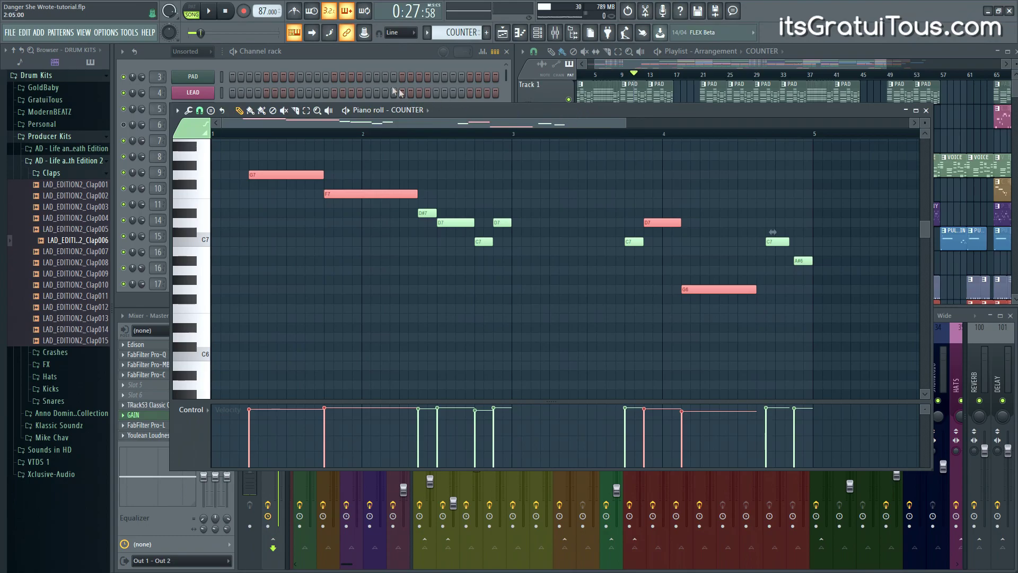
{"action": "left_click", "coordinate": [388, 56]}
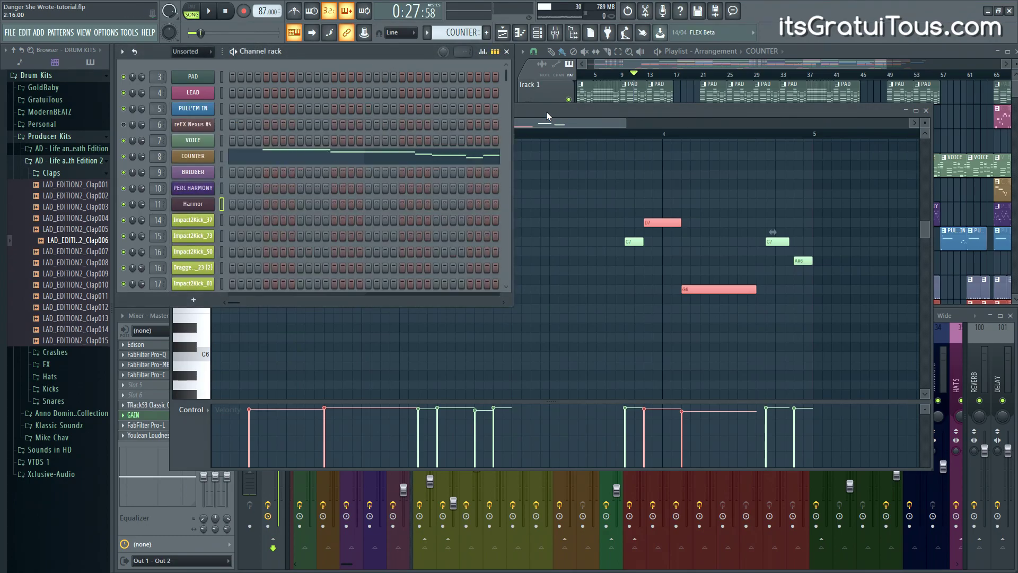
{"action": "right_click", "coordinate": [211, 204]}
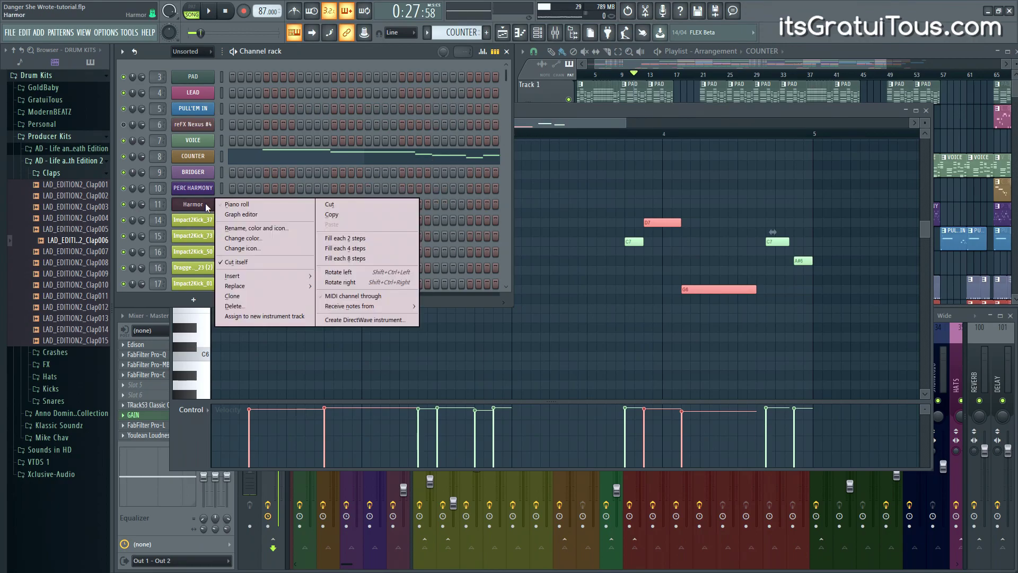
{"action": "left_click", "coordinate": [230, 205]}
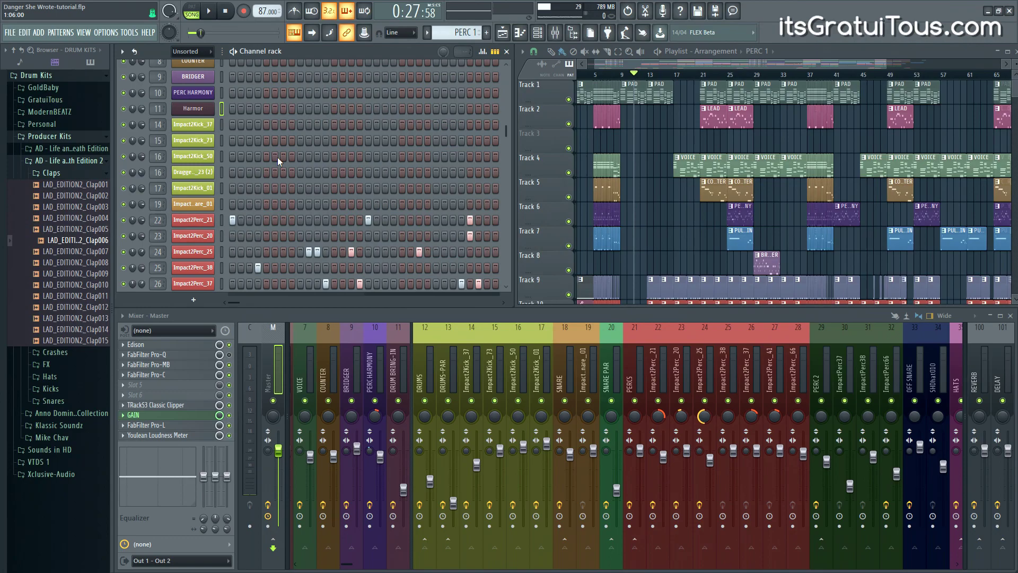
{"action": "left_click", "coordinate": [209, 109]}
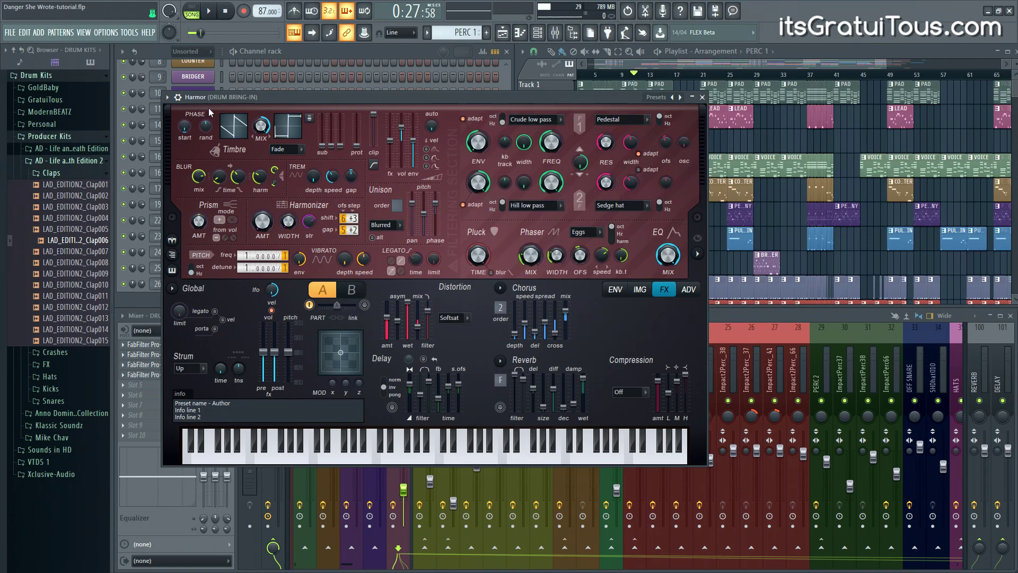
- Copy the 75% filter frequency value from Harmor's FREQ knob and close Harmor
{"action": "right_click", "coordinate": [478, 183]}
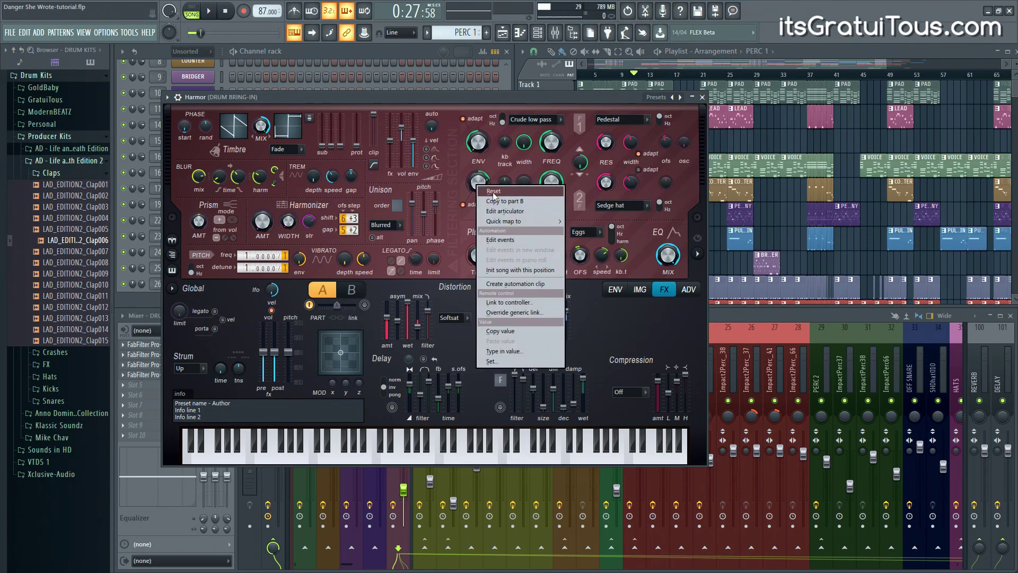
{"action": "left_click", "coordinate": [501, 331]}
{"action": "right_click", "coordinate": [561, 142]}
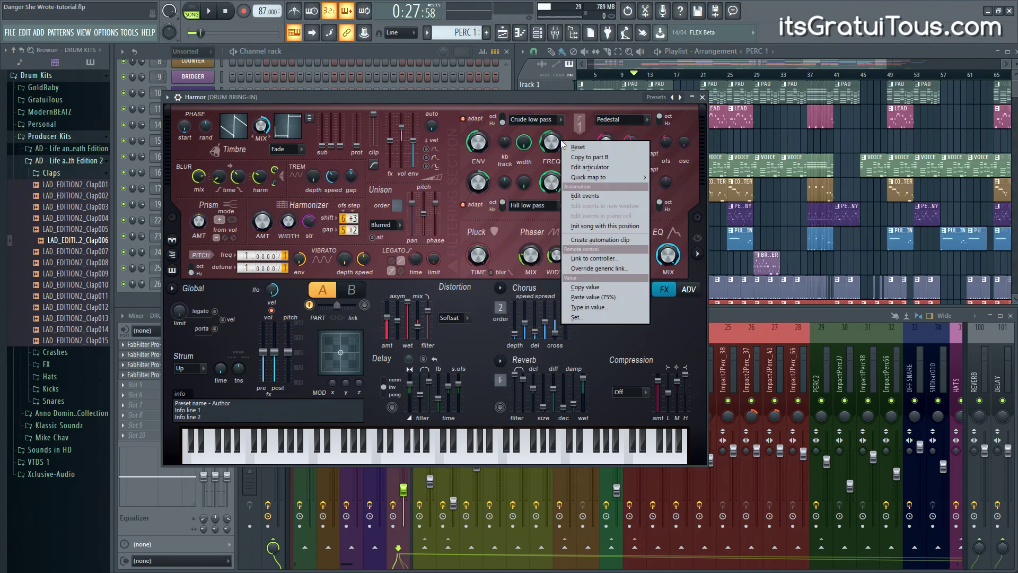
{"action": "left_click", "coordinate": [593, 296]}
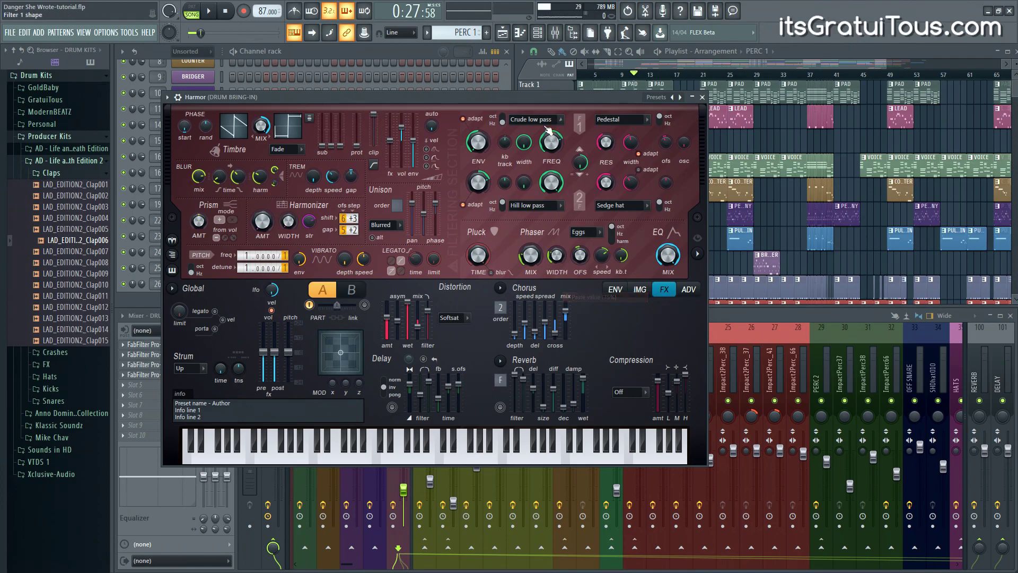
{"action": "left_click", "coordinate": [701, 97]}
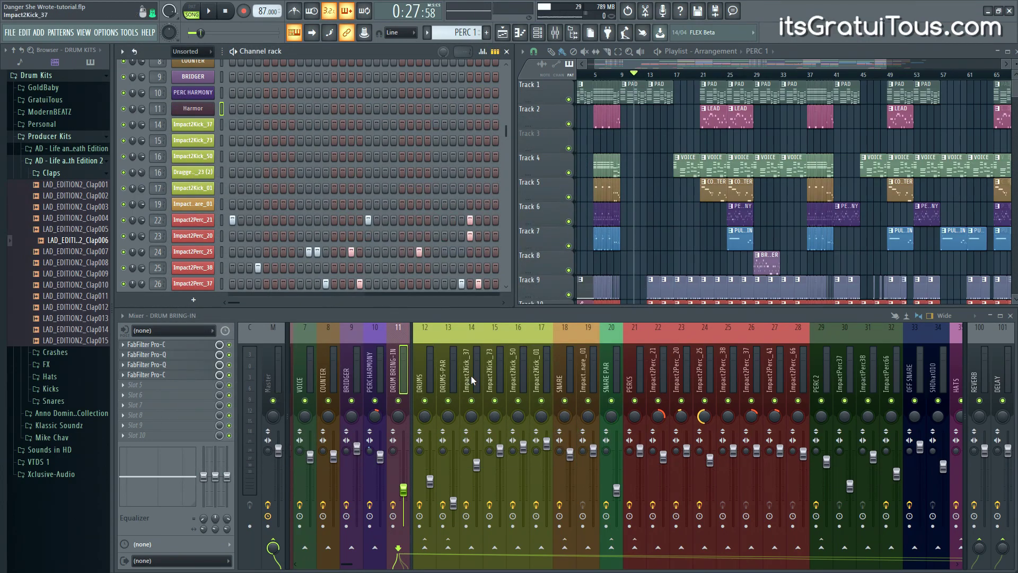
- Lower Impact2Kick_37's fader to 49% and paste that volume onto Impact2Kick_73's fader
{"action": "left_click_drag", "start_coordinate": [478, 467], "coordinate": [473, 481]}
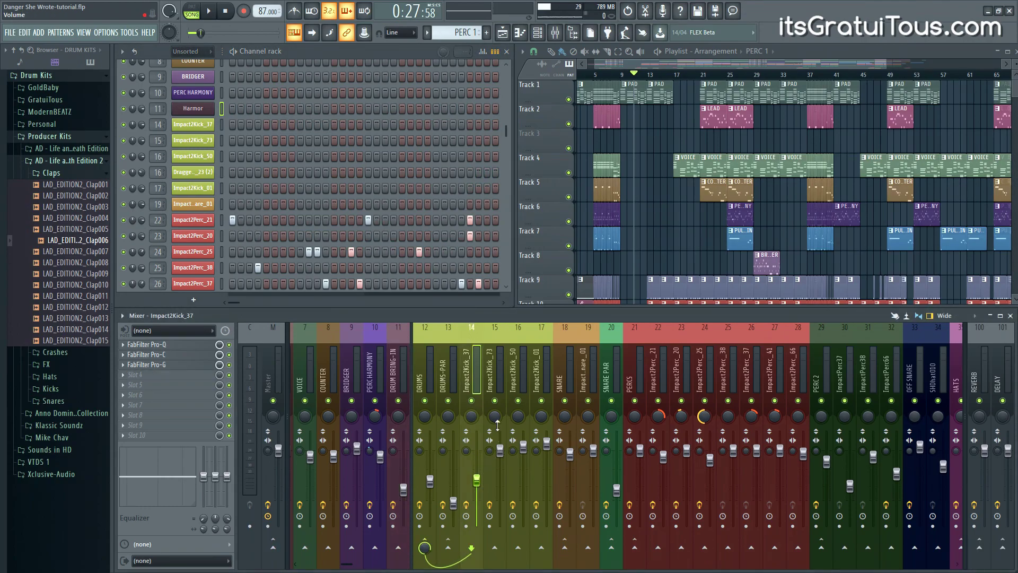
{"action": "right_click", "coordinate": [471, 481]}
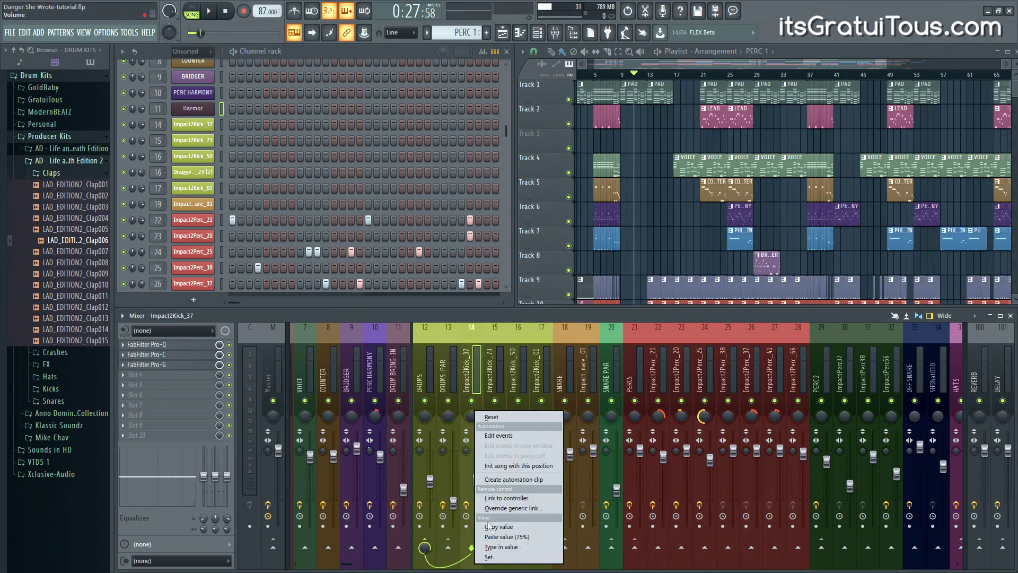
{"action": "left_click", "coordinate": [498, 527]}
{"action": "right_click", "coordinate": [500, 452]}
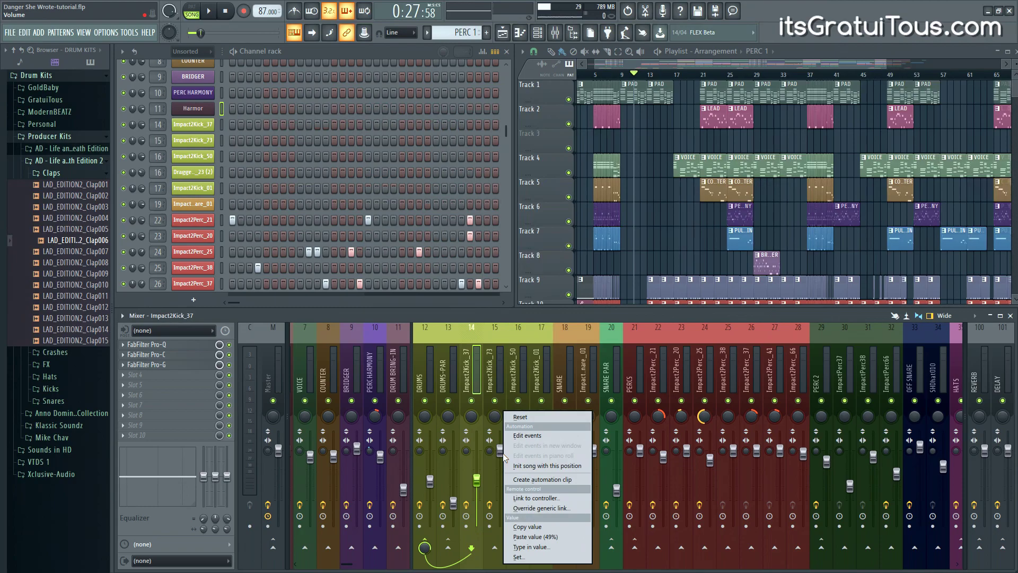
{"action": "left_click", "coordinate": [527, 536]}
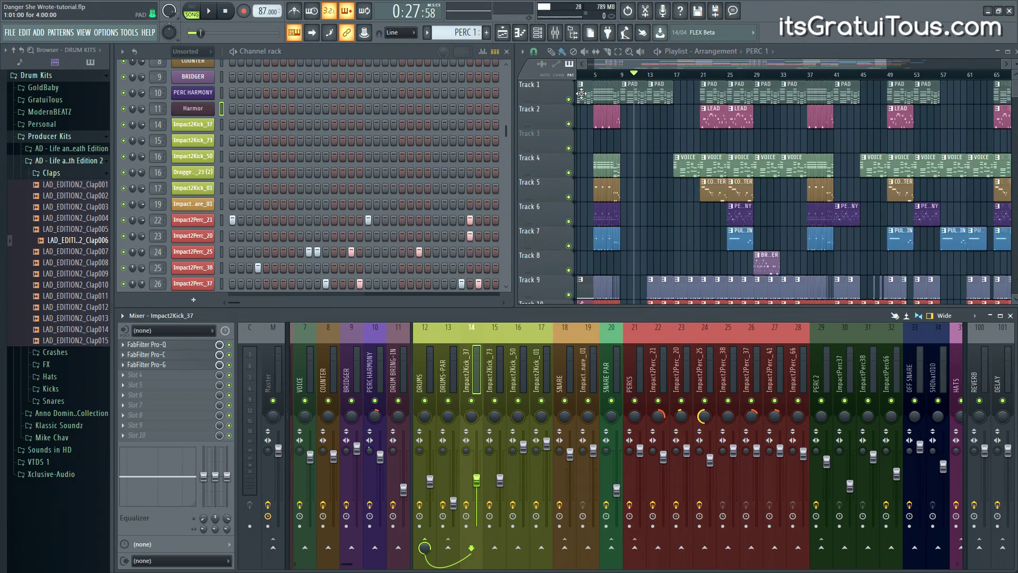
{"action": "right_click", "coordinate": [143, 126]}
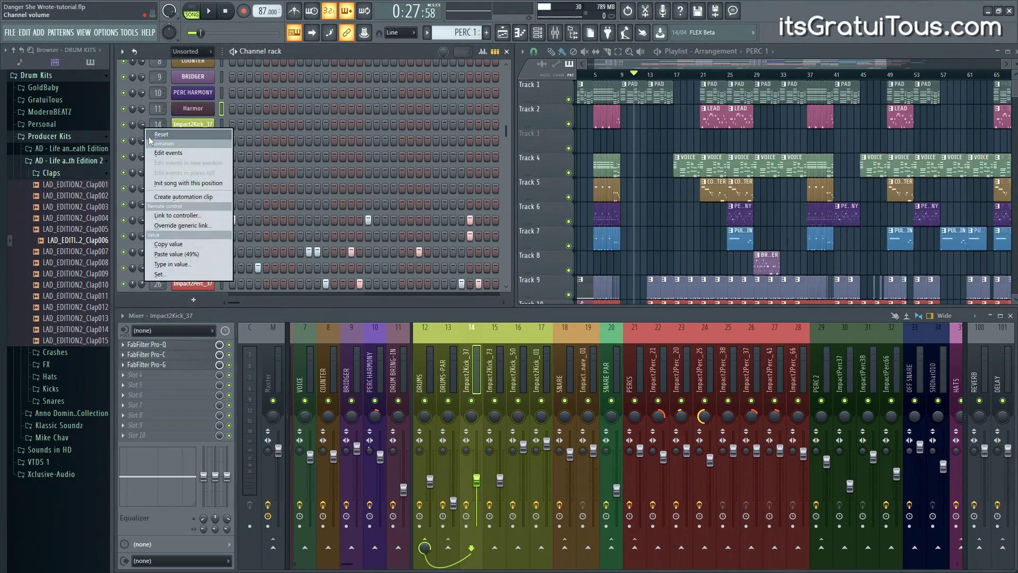
- Create a channel volume automation clip for Impact2Kick_37 and locate it around bars 9–13
{"action": "left_click", "coordinate": [176, 196]}
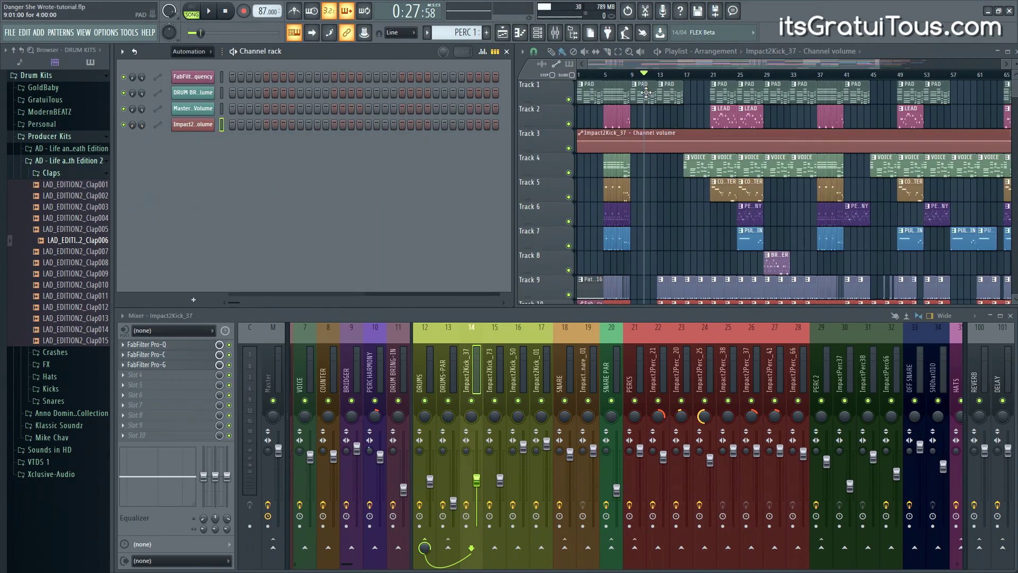
{"action": "scroll", "coordinate": [640, 79], "scroll_direction": "up", "scroll_amount": 5}
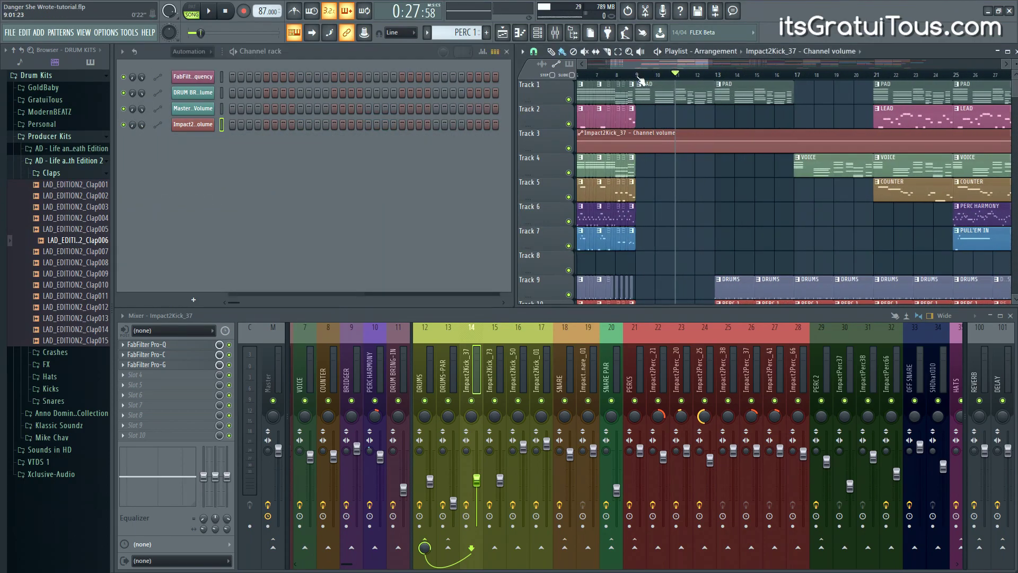
{"action": "left_click_drag", "start_coordinate": [640, 79], "coordinate": [722, 91]}
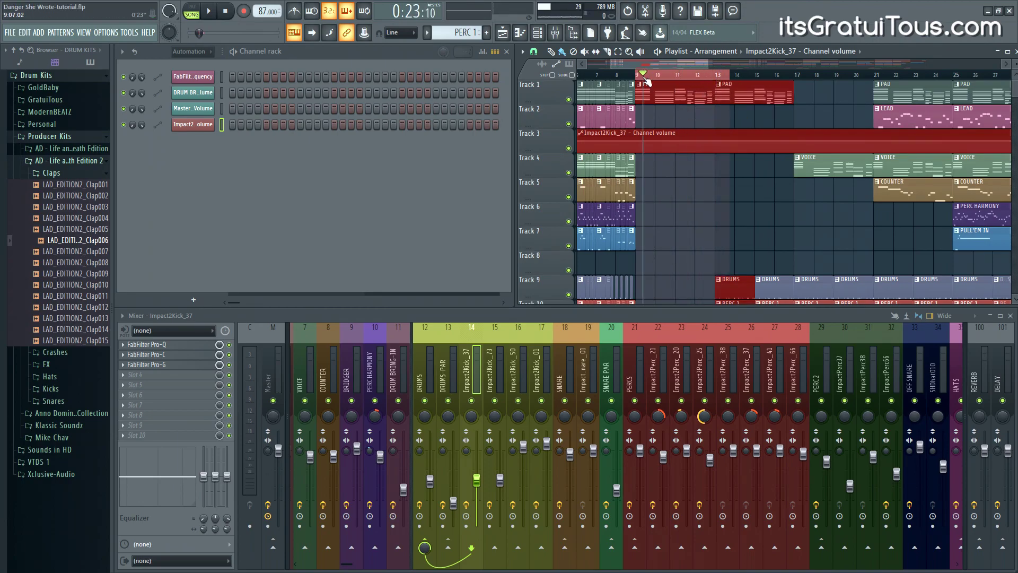
{"action": "left_click", "coordinate": [648, 137]}
{"action": "scroll", "coordinate": [648, 137], "scroll_direction": "down", "scroll_amount": 5}
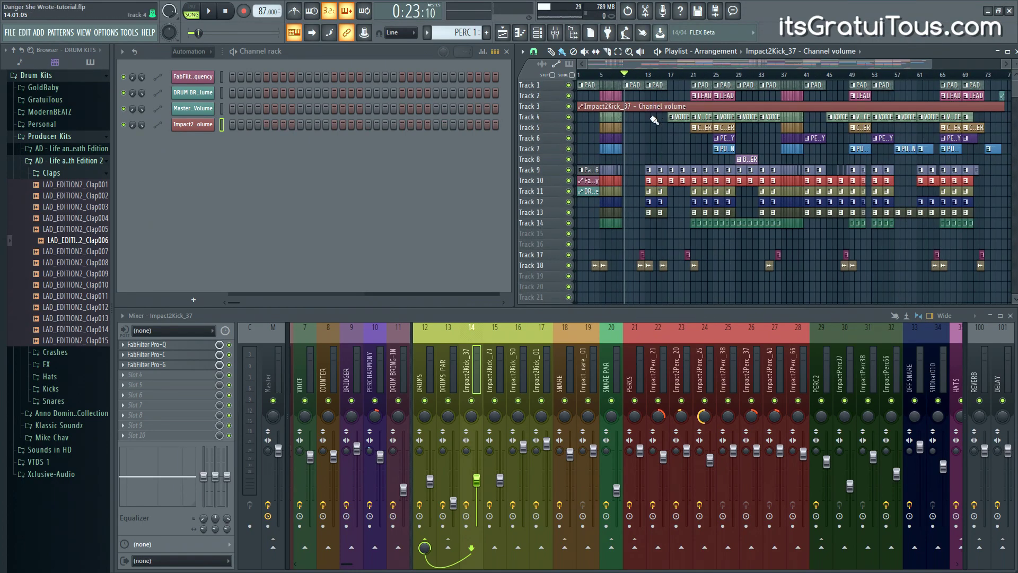
{"action": "scroll", "coordinate": [611, 143], "scroll_direction": "up", "scroll_amount": 5}
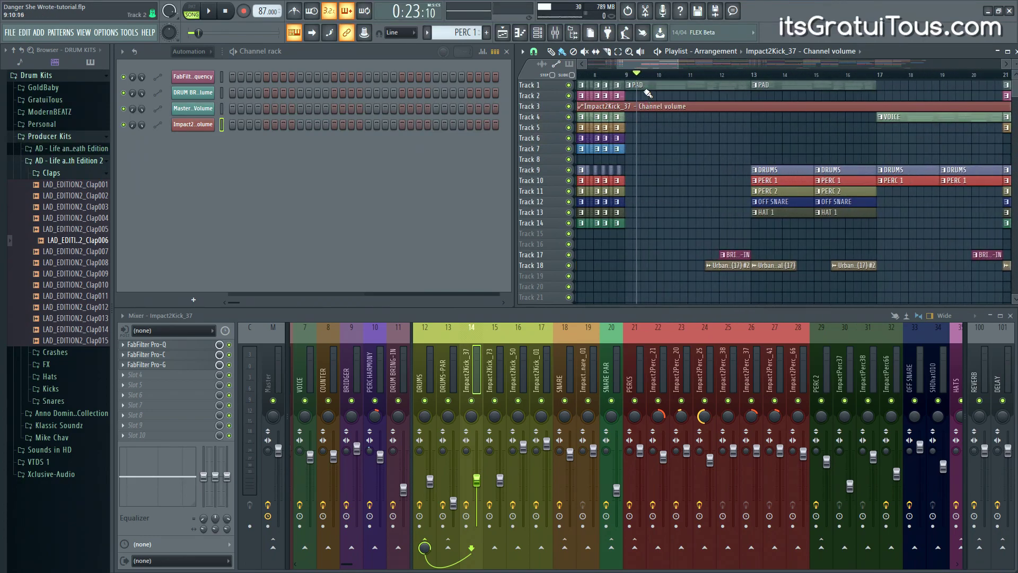
{"action": "scroll", "coordinate": [634, 130], "scroll_direction": "up", "scroll_amount": 4}
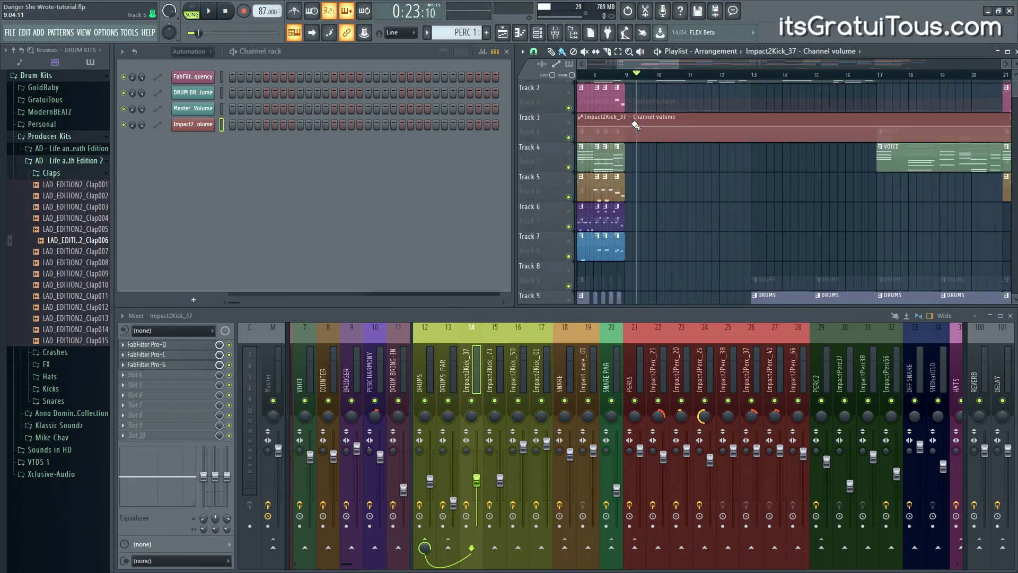
- Add four points to the volume curve so it dips and recovers
{"action": "left_click", "coordinate": [649, 164]}
{"action": "left_click", "coordinate": [660, 154]}
{"action": "left_click", "coordinate": [685, 167]}
{"action": "left_click", "coordinate": [696, 158]}
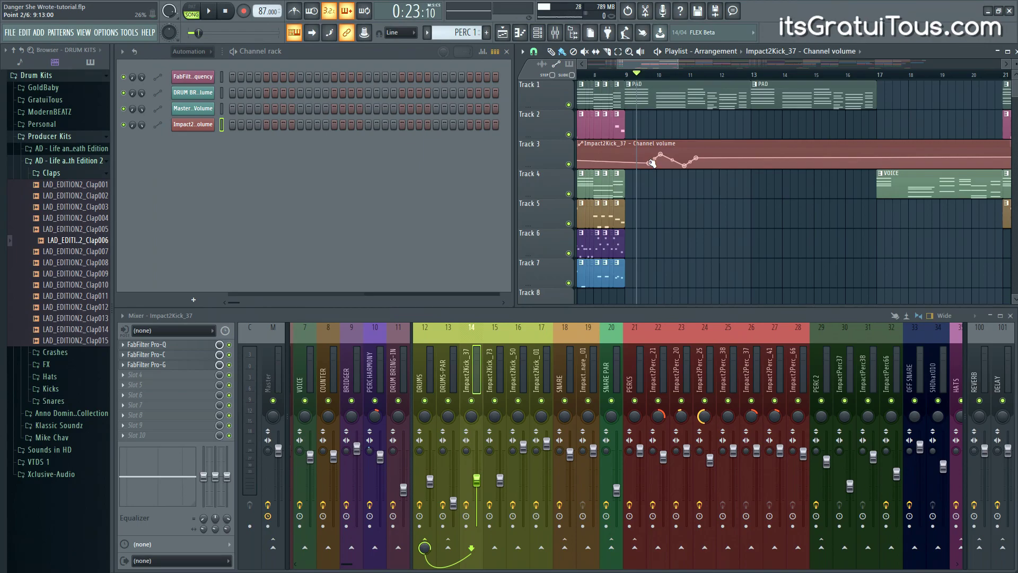
- Copy the last automation point's value and paste it onto point 2
{"action": "right_click", "coordinate": [696, 158]}
{"action": "left_click", "coordinate": [721, 326]}
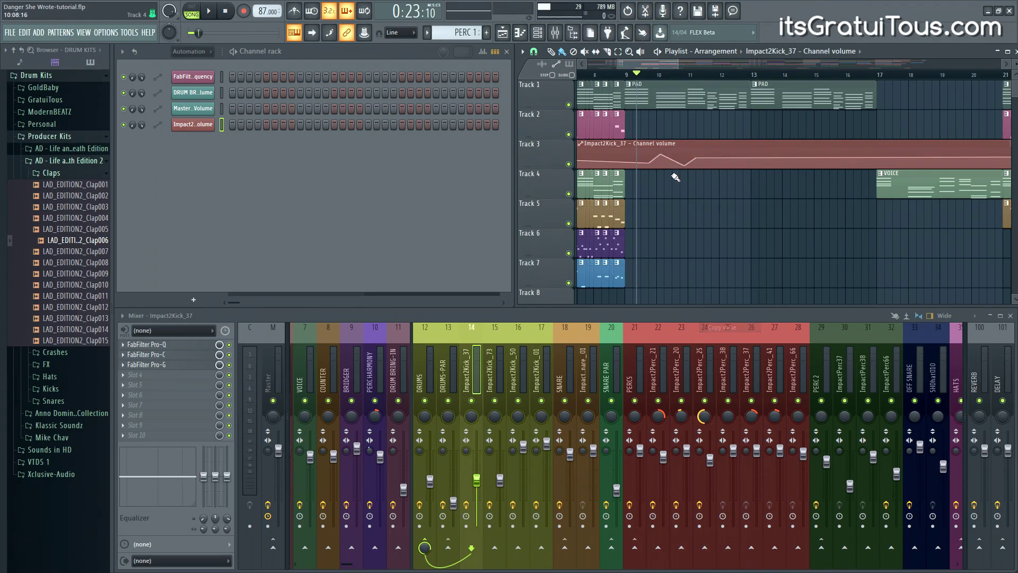
{"action": "right_click", "coordinate": [658, 158]}
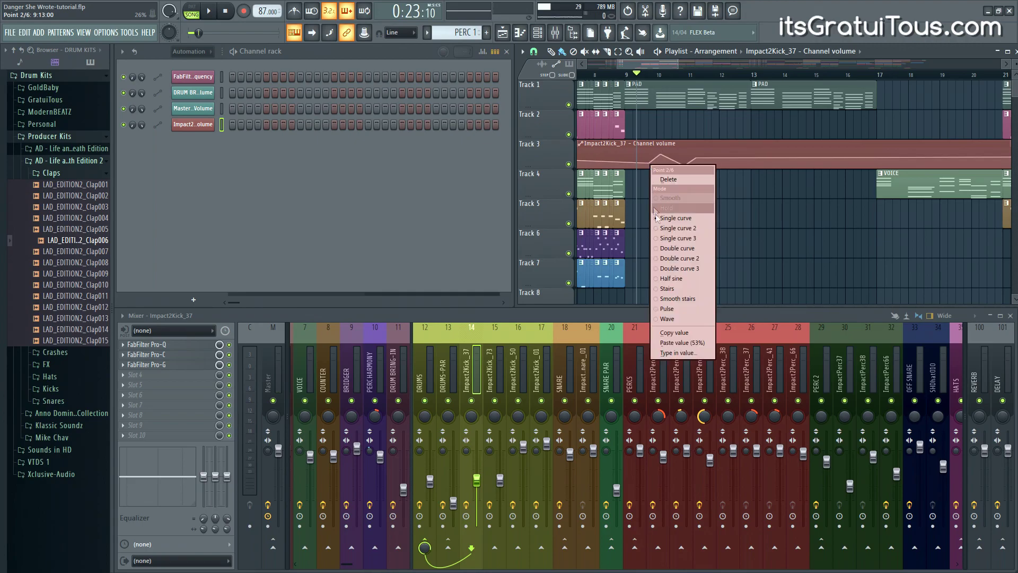
{"action": "left_click", "coordinate": [699, 342]}
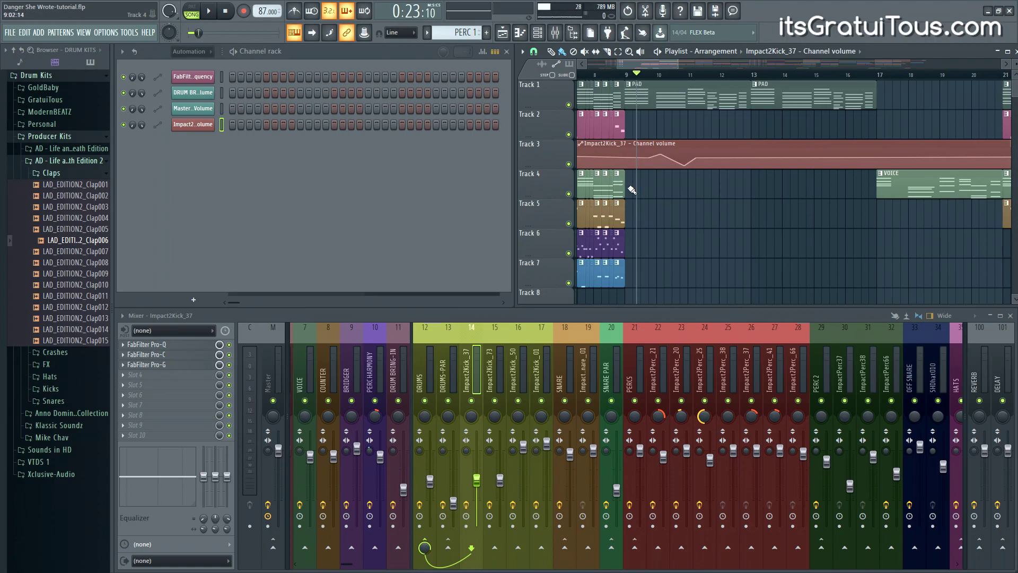
{"action": "scroll", "coordinate": [632, 185], "scroll_direction": "up", "scroll_amount": 3}
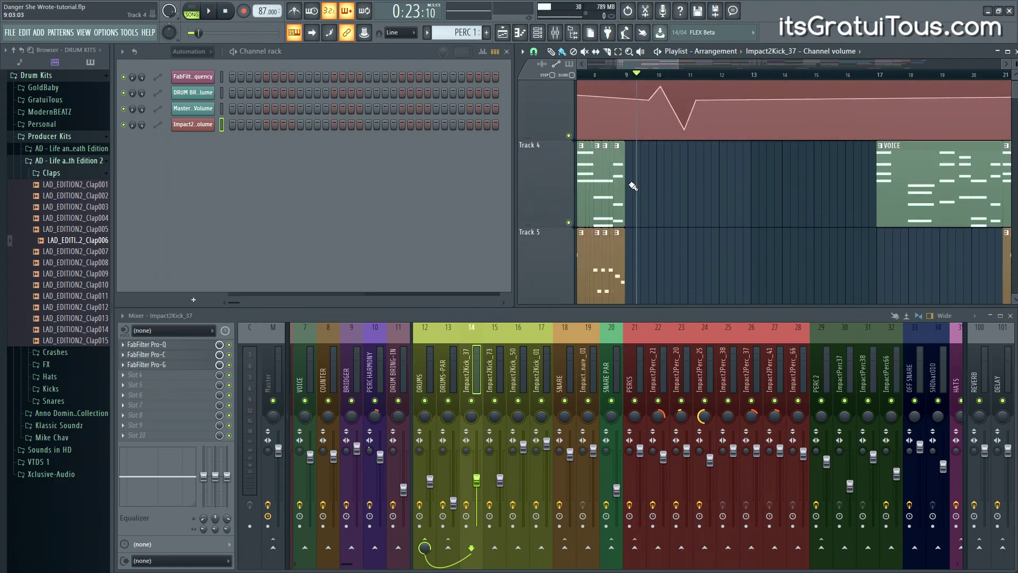
{"action": "scroll", "coordinate": [639, 154], "scroll_direction": "down", "scroll_amount": 2}
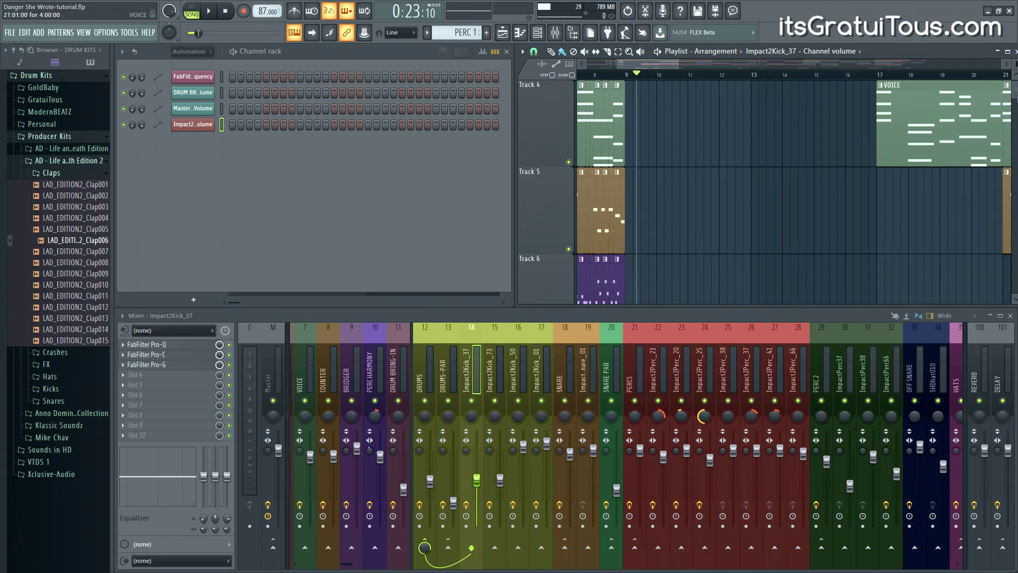
{"action": "scroll", "coordinate": [778, 167], "scroll_direction": "up", "scroll_amount": 3}
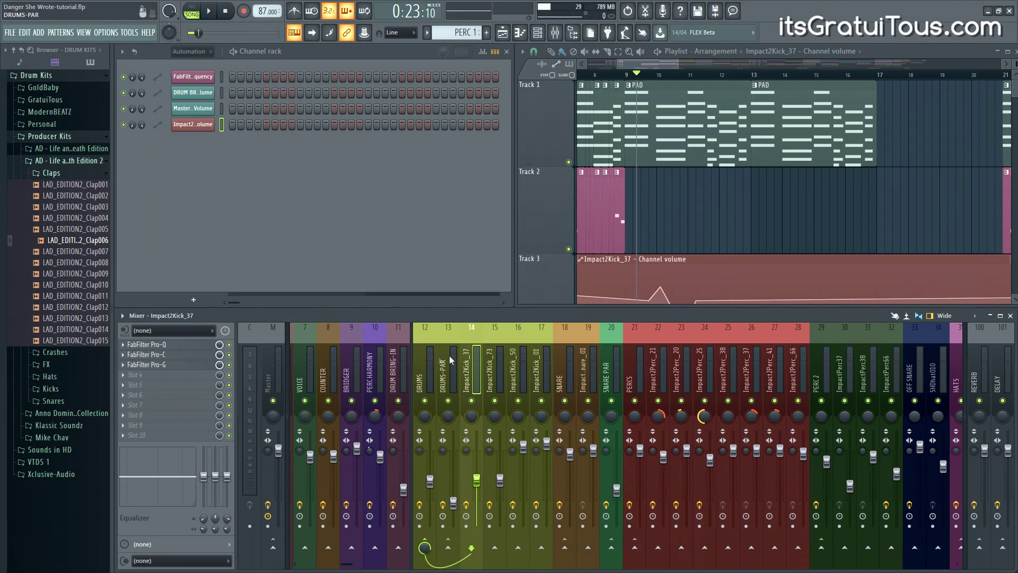
- Open the Pro-G effect on the Impact2Kick_37 insert and move its window aside
{"action": "left_click", "coordinate": [492, 360]}
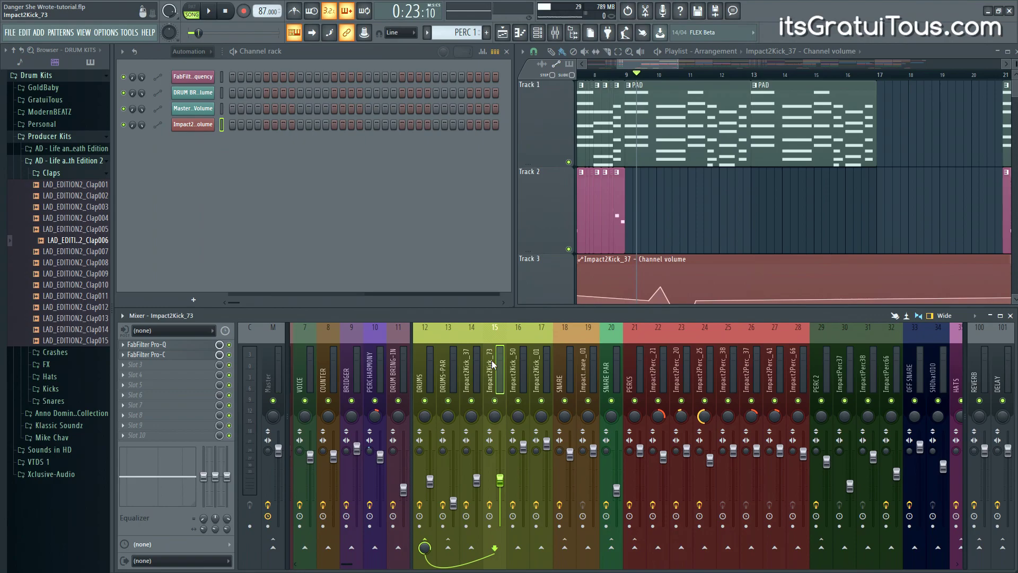
{"action": "left_click", "coordinate": [472, 371]}
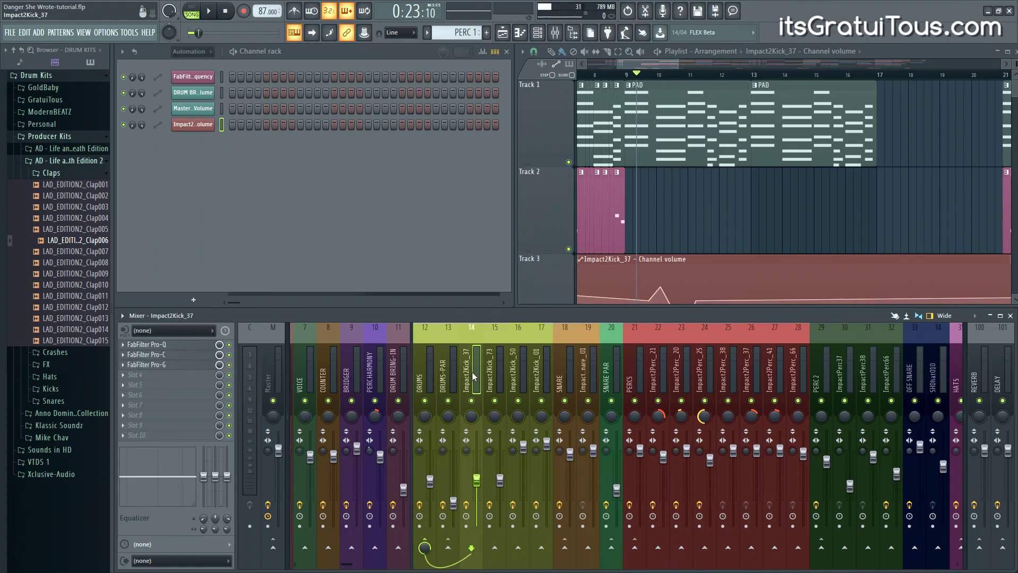
{"action": "left_click", "coordinate": [191, 365]}
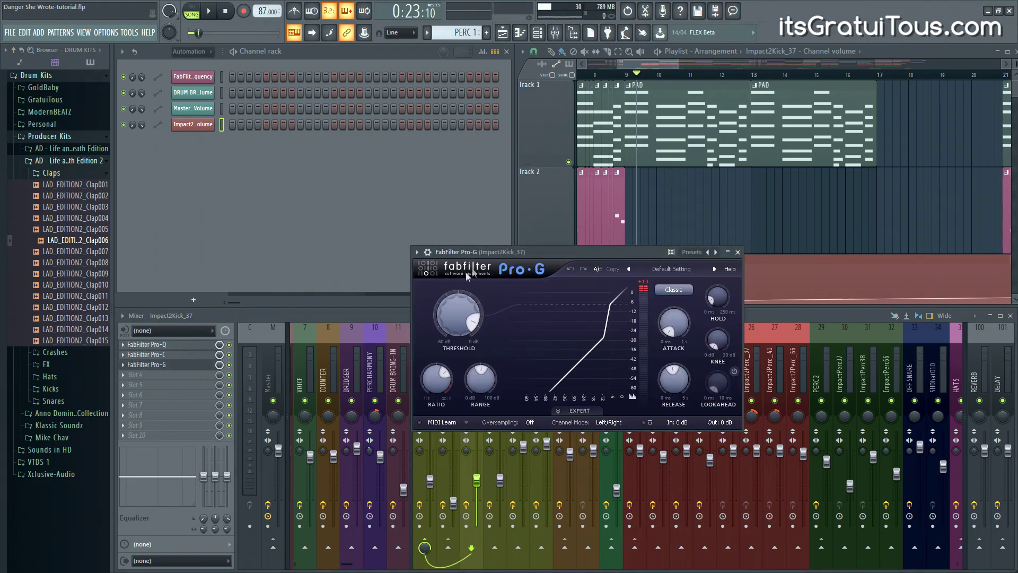
{"action": "left_click_drag", "start_coordinate": [484, 252], "coordinate": [295, 128]}
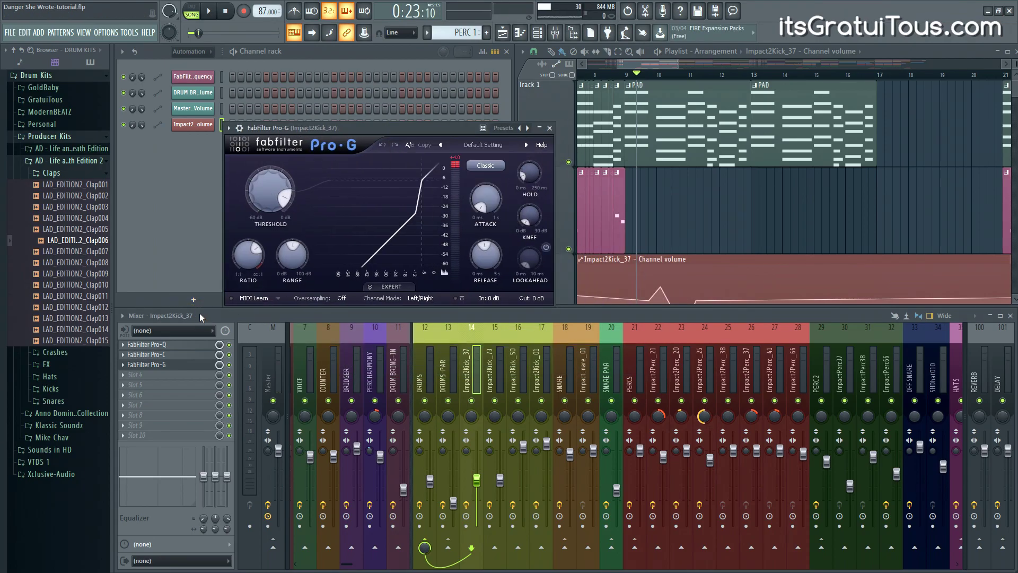
- Copy the Pro-G effect onto the Impact2Kick_73 insert, close both Pro-G windows, and verify
{"action": "left_click", "coordinate": [123, 364]}
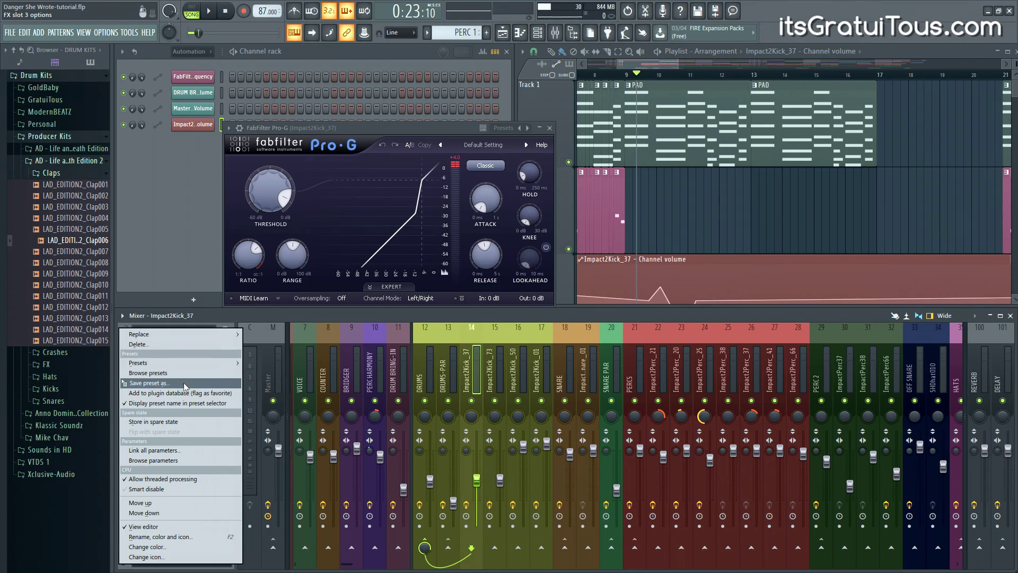
{"action": "left_click_drag", "start_coordinate": [184, 386], "coordinate": [492, 374]}
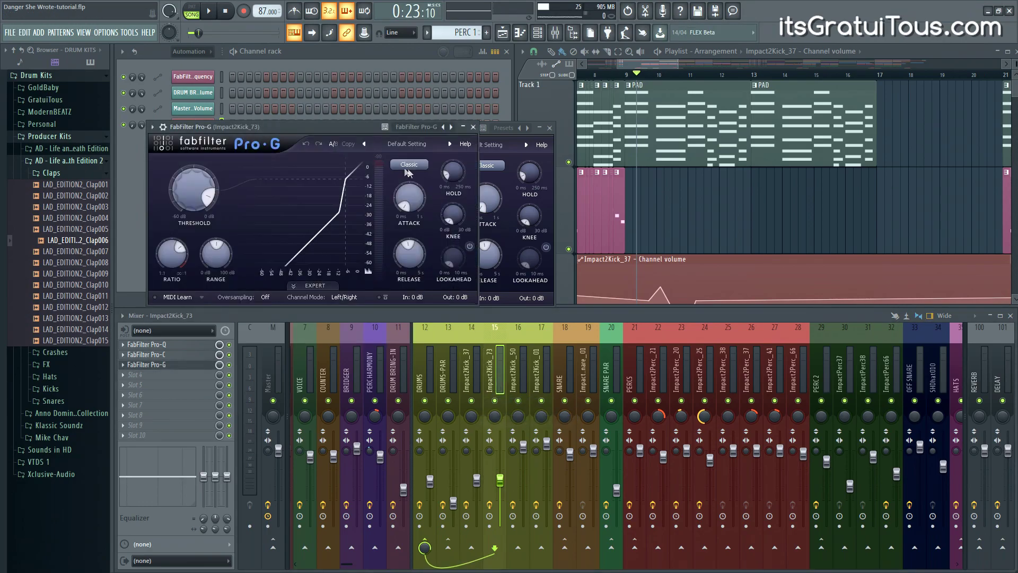
{"action": "key", "text": "Escape"}
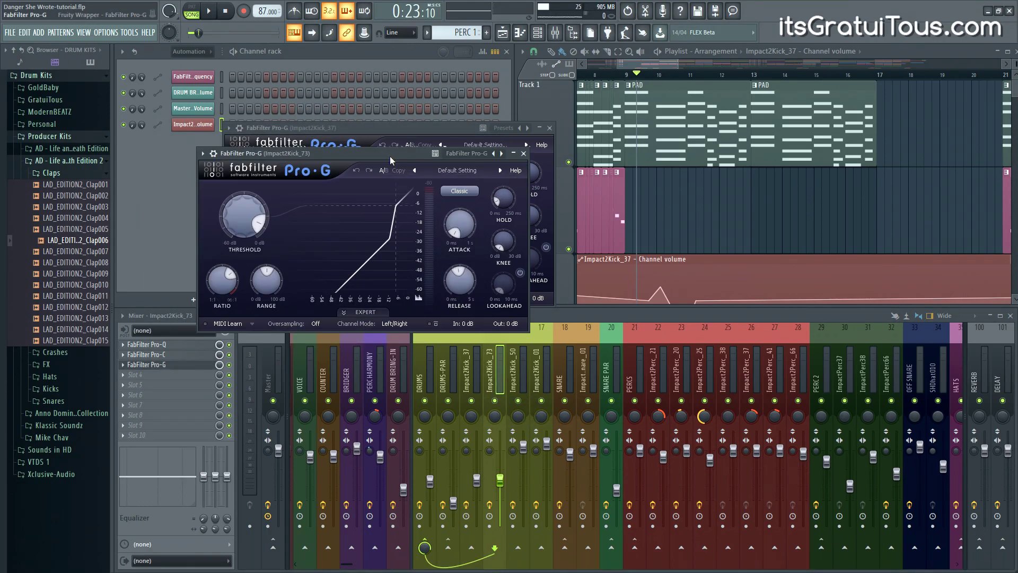
{"action": "left_click", "coordinate": [334, 130]}
{"action": "key", "text": "Escape"}
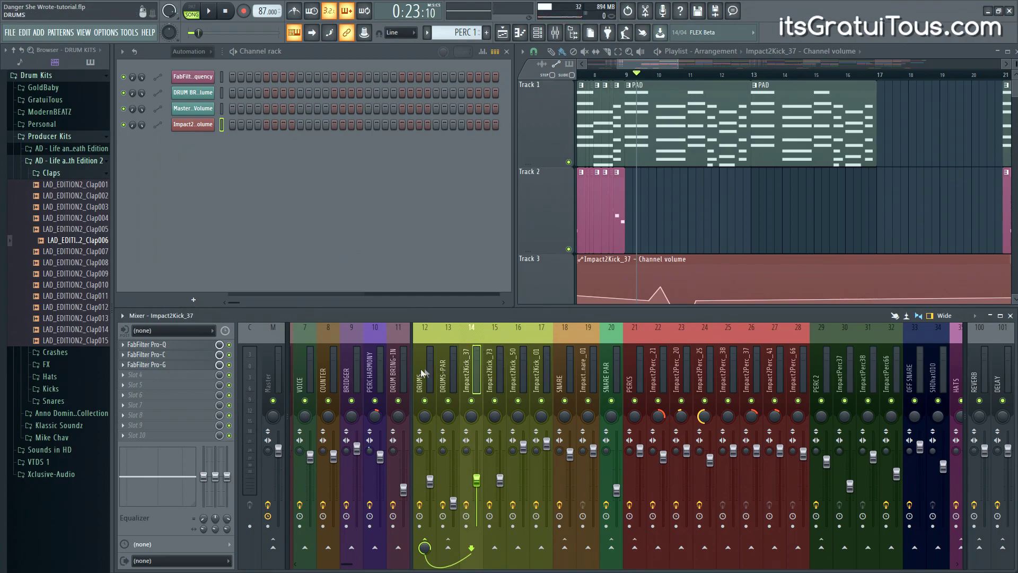
{"action": "left_click", "coordinate": [493, 354]}
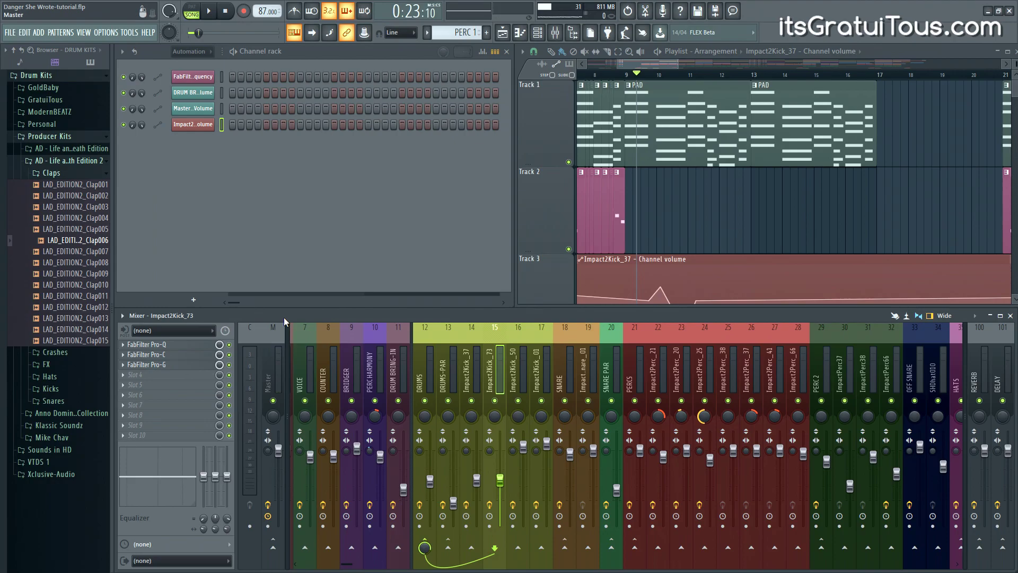
- Select the Urban Heat - Cymbal (17) #2 insert, number 46, in the mixer
{"action": "key", "text": "Right"}
{"action": "key", "text": "Right"}
{"action": "key", "text": "Right"}
{"action": "key", "text": "Right"}
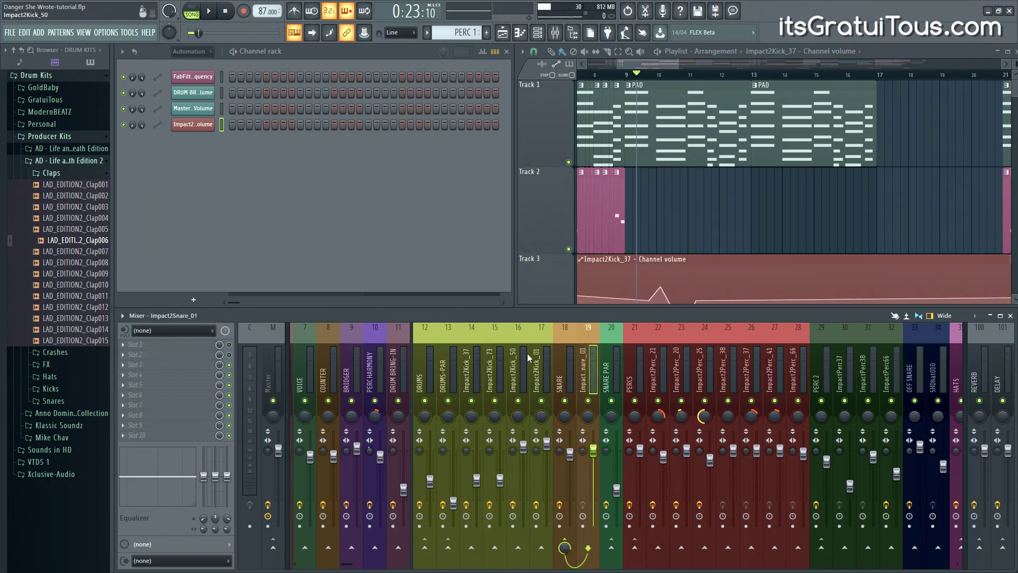
{"action": "scroll", "coordinate": [527, 353], "scroll_direction": "down", "scroll_amount": 6}
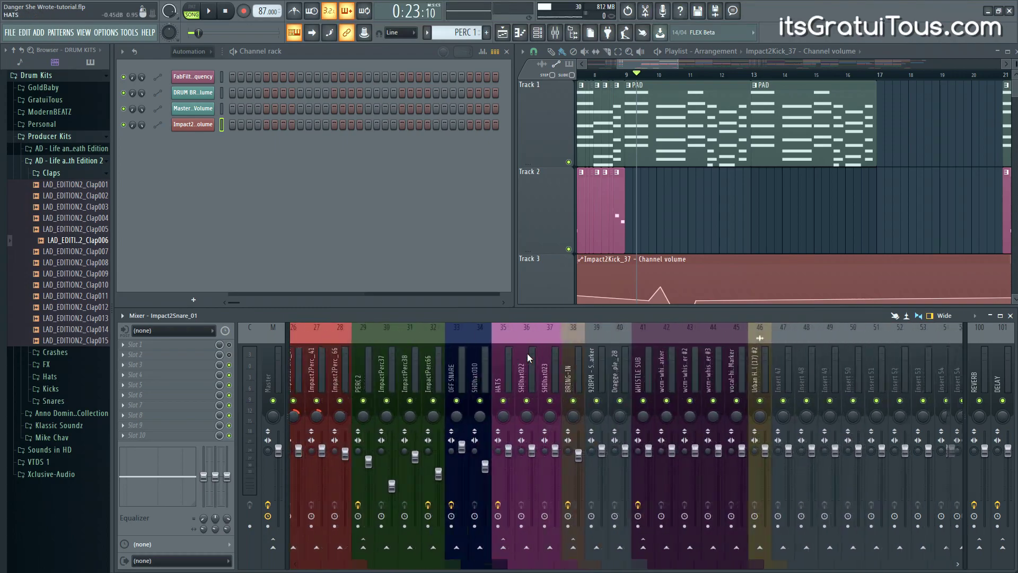
{"action": "scroll", "coordinate": [526, 353], "scroll_direction": "down", "scroll_amount": 1}
{"action": "left_click", "coordinate": [726, 366]}
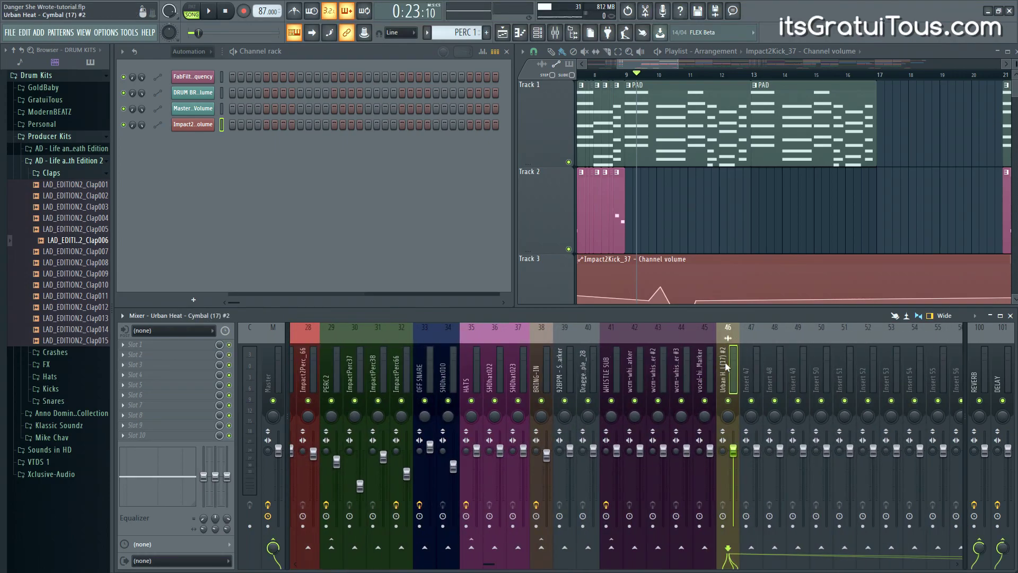
- Copy insert 46's saved mixer track state onto insert 47, then compare and select OFF SNARE
{"action": "right_click", "coordinate": [725, 362]}
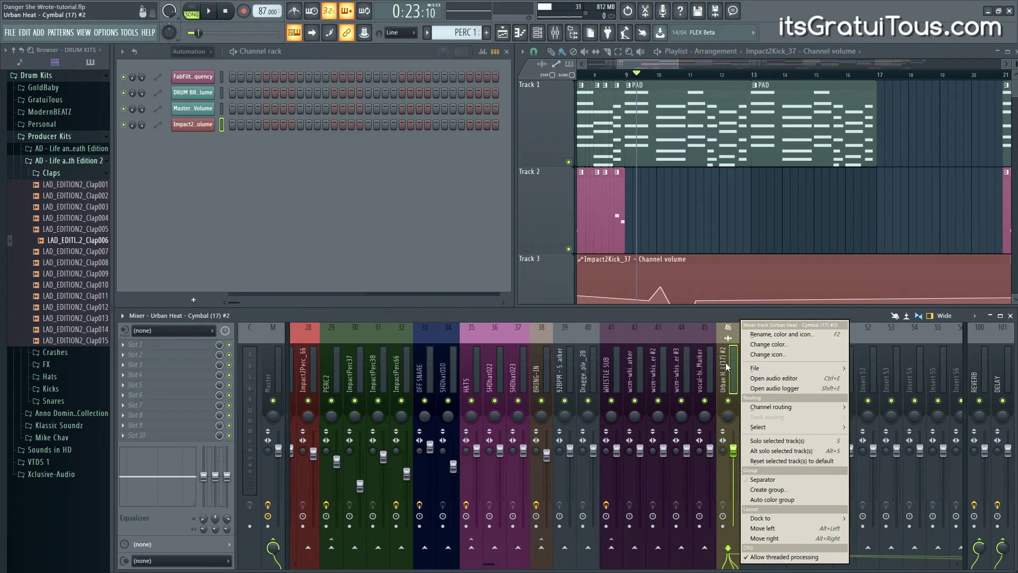
{"action": "mouse_move", "coordinate": [801, 367]}
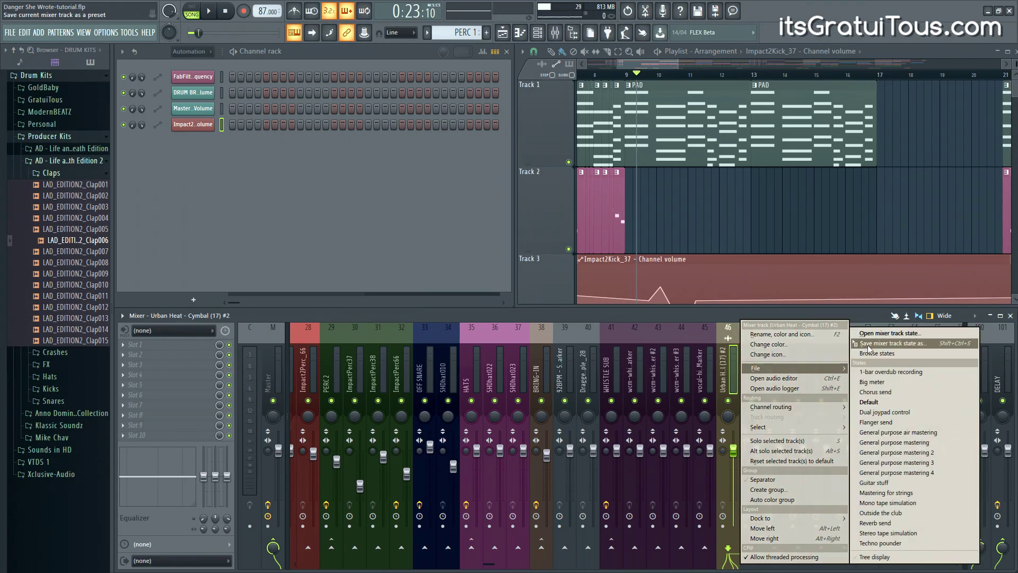
{"action": "left_click_drag", "start_coordinate": [868, 343], "coordinate": [755, 377]}
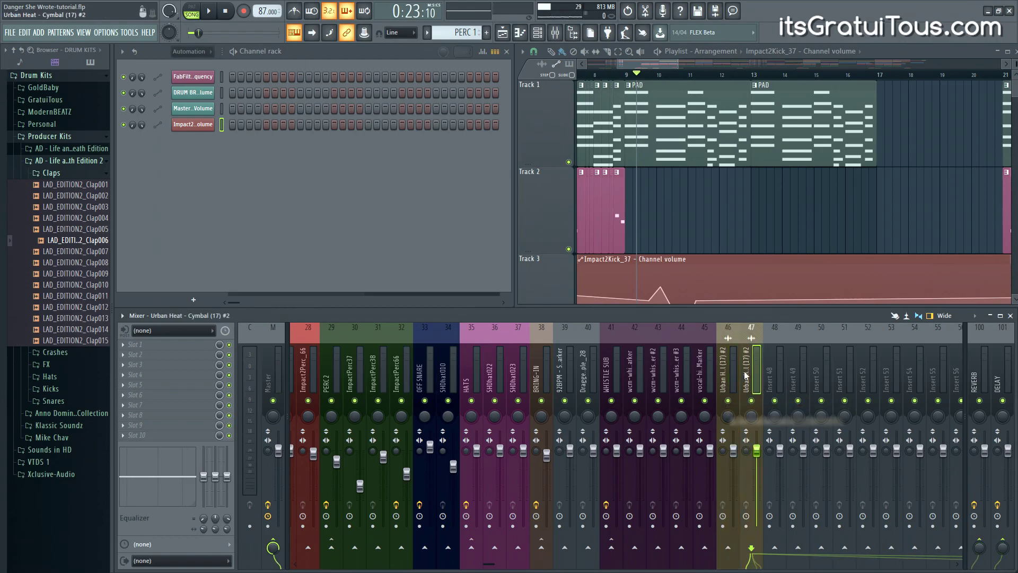
{"action": "left_click", "coordinate": [735, 374]}
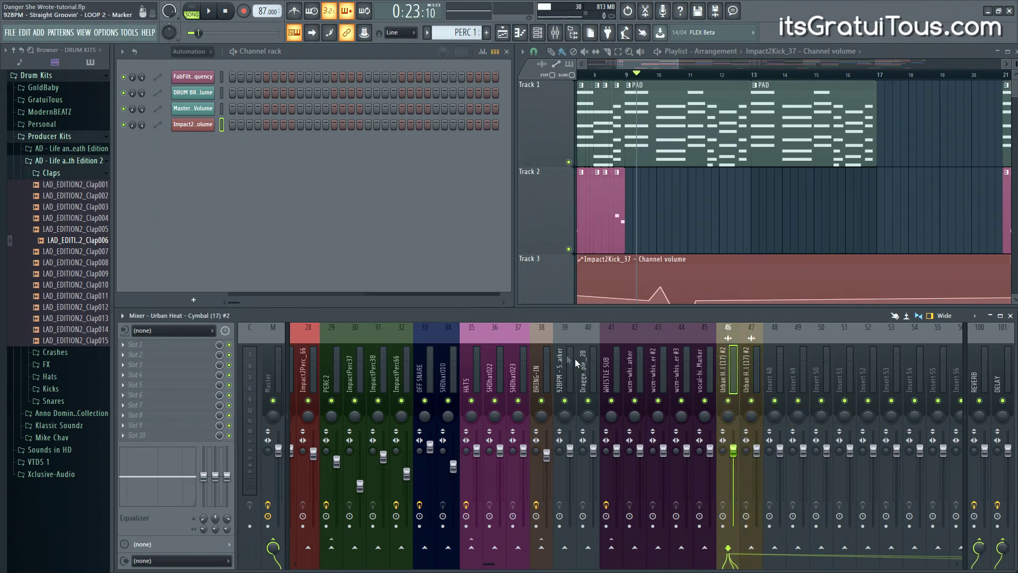
{"action": "left_click", "coordinate": [425, 371]}
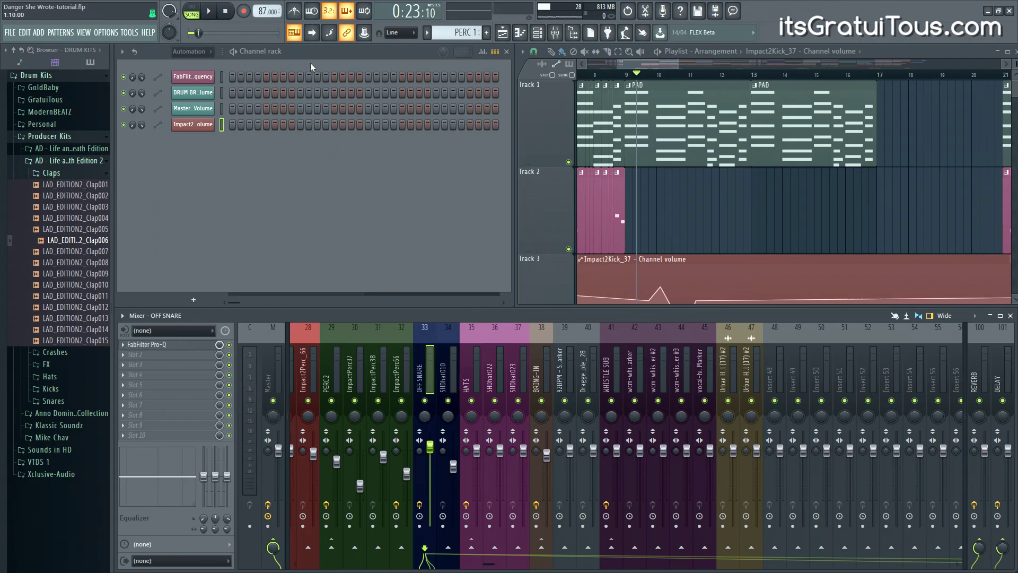
- Filter the Channel rack to Unsorted channels and switch the pattern from PERC 1 to PAD
{"action": "left_click", "coordinate": [210, 52]}
{"action": "left_click", "coordinate": [205, 97]}
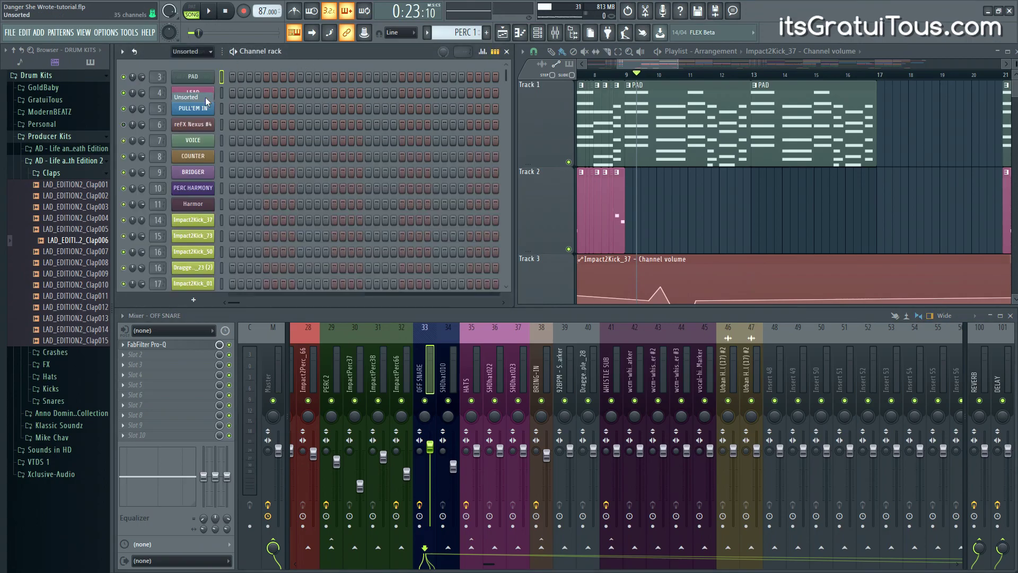
{"action": "left_click", "coordinate": [427, 32]}
{"action": "left_click", "coordinate": [445, 107]}
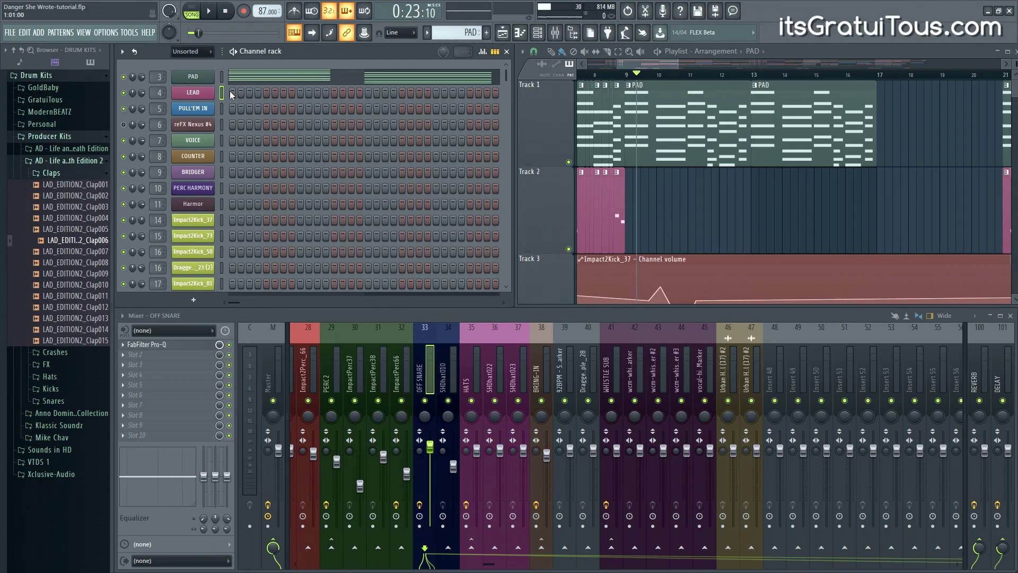
{"action": "scroll", "coordinate": [234, 97], "scroll_direction": "down", "scroll_amount": 4}
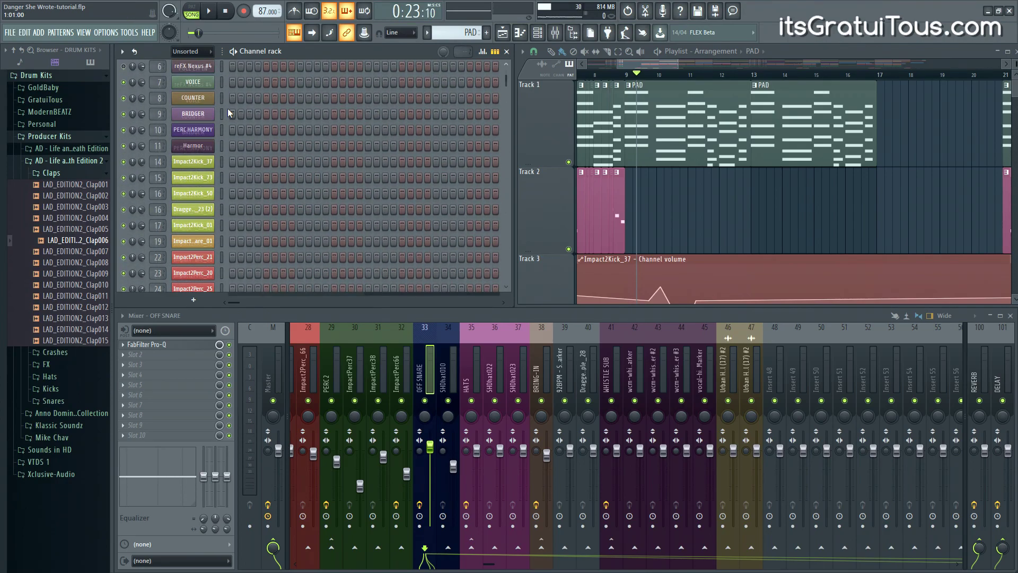
{"action": "scroll", "coordinate": [230, 106], "scroll_direction": "up", "scroll_amount": 3}
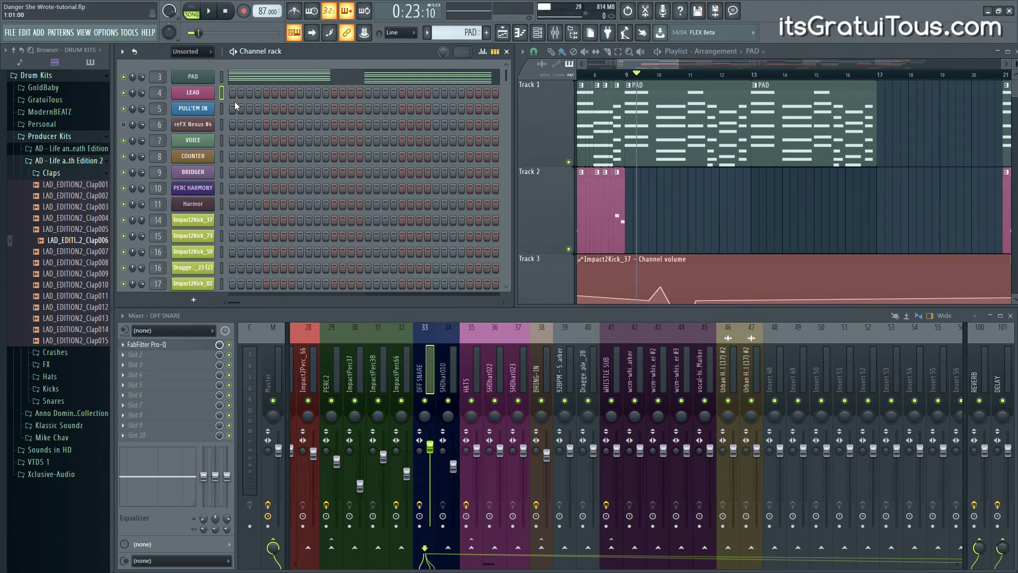
- Check the File menu's export formats without exporting, then set the browser to show All folders
{"action": "left_click", "coordinate": [12, 34]}
{"action": "mouse_move", "coordinate": [69, 125]}
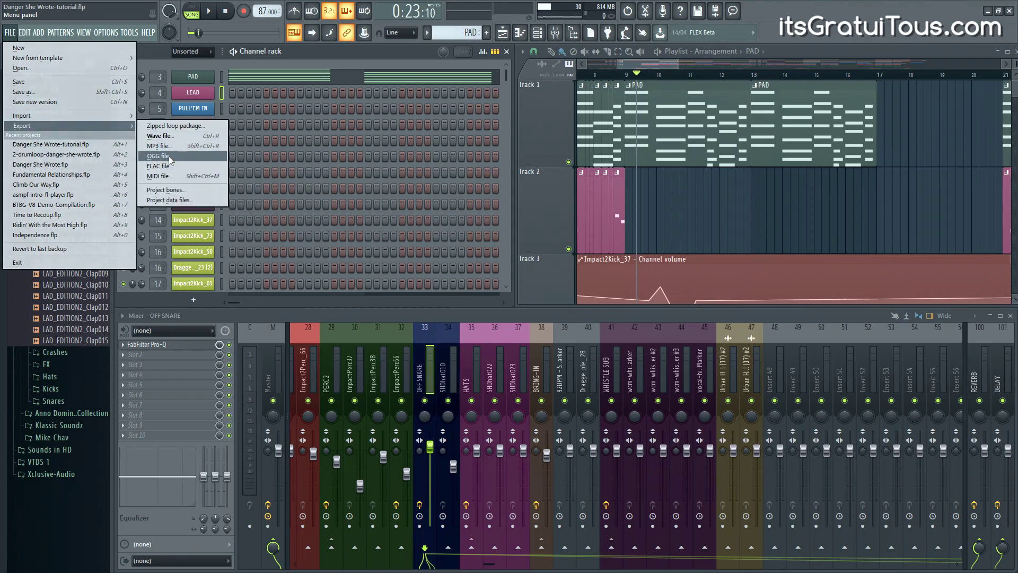
{"action": "left_click", "coordinate": [292, 60]}
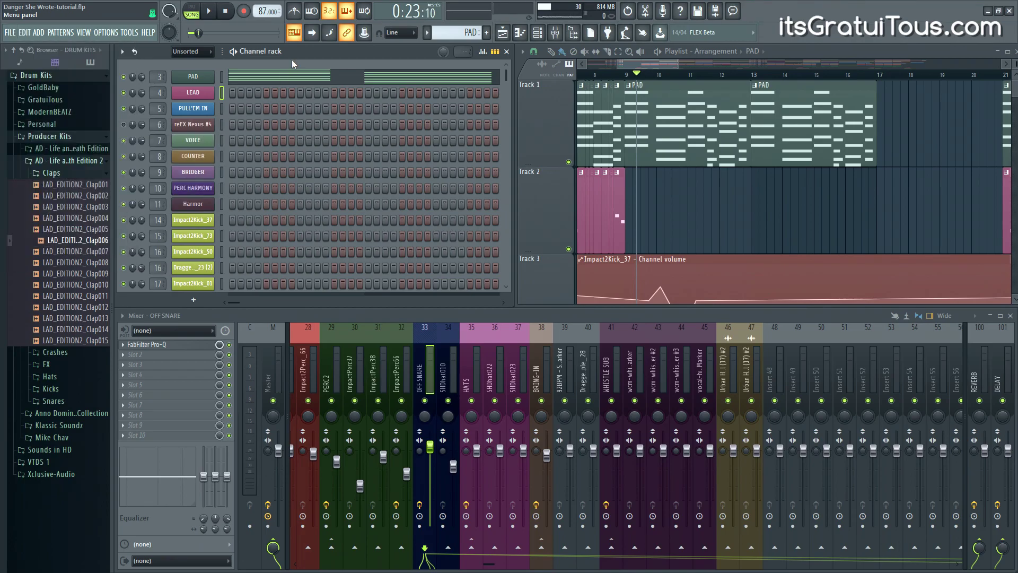
{"action": "left_click", "coordinate": [20, 62]}
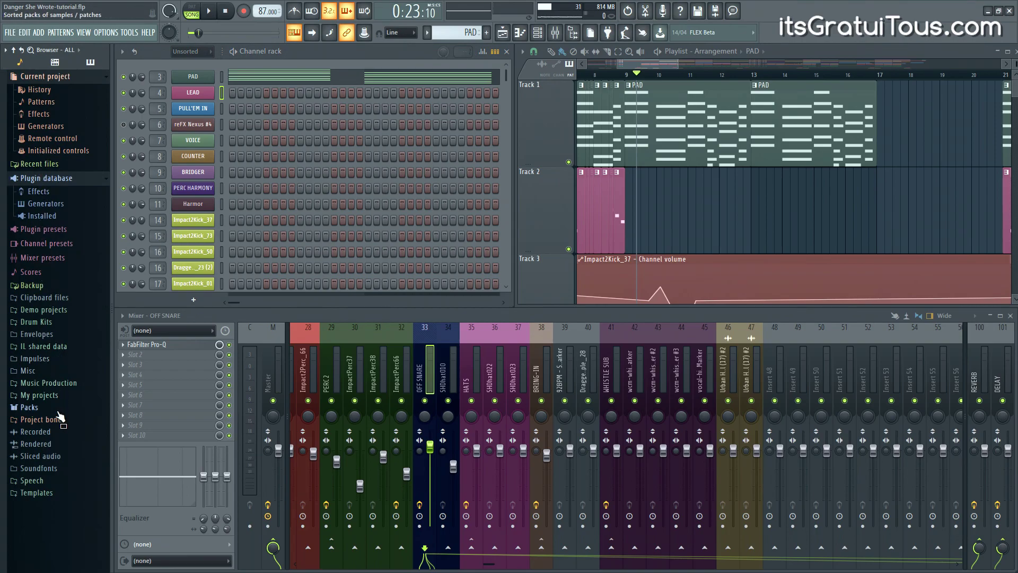
- Review the folder paths in the F10 File settings, close Settings, and select the PAD channel
{"action": "key", "text": "F10"}
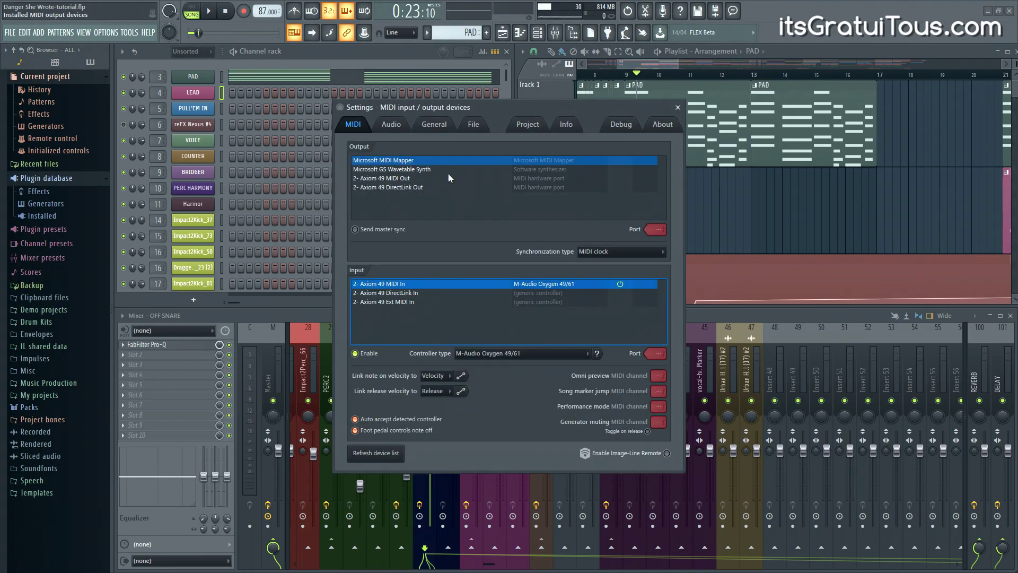
{"action": "left_click", "coordinate": [473, 125]}
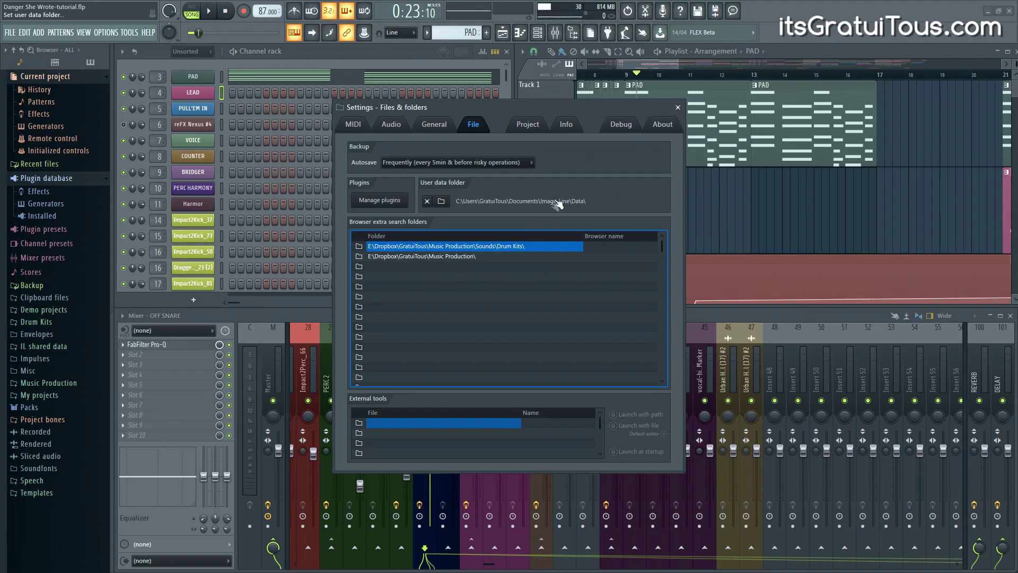
{"action": "left_click", "coordinate": [678, 108]}
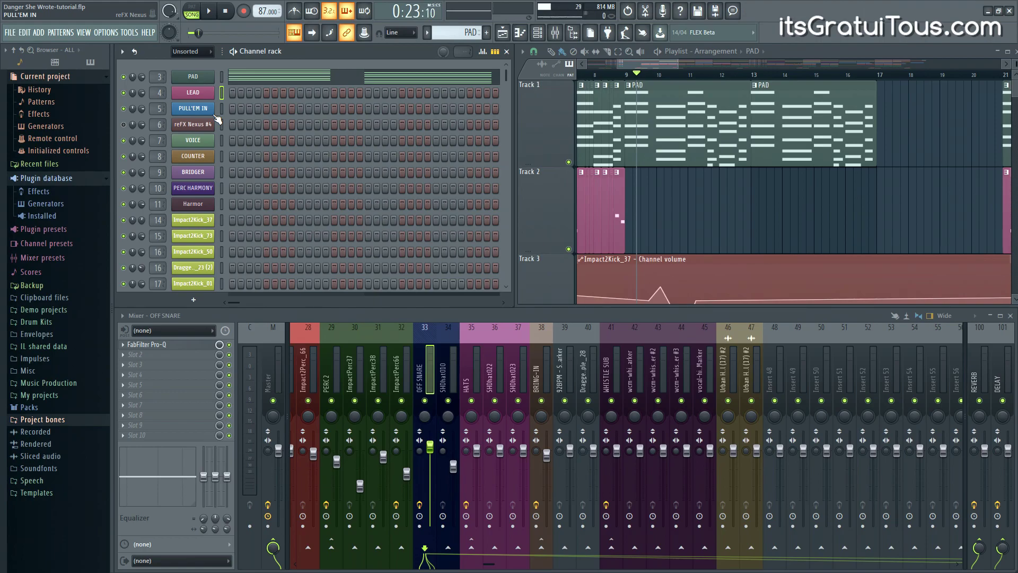
{"action": "left_click", "coordinate": [222, 76]}
- Select the PAD channel, switch to the DRUMS pattern, and clear the row 19 snare's steps
{"action": "left_click", "coordinate": [222, 79]}
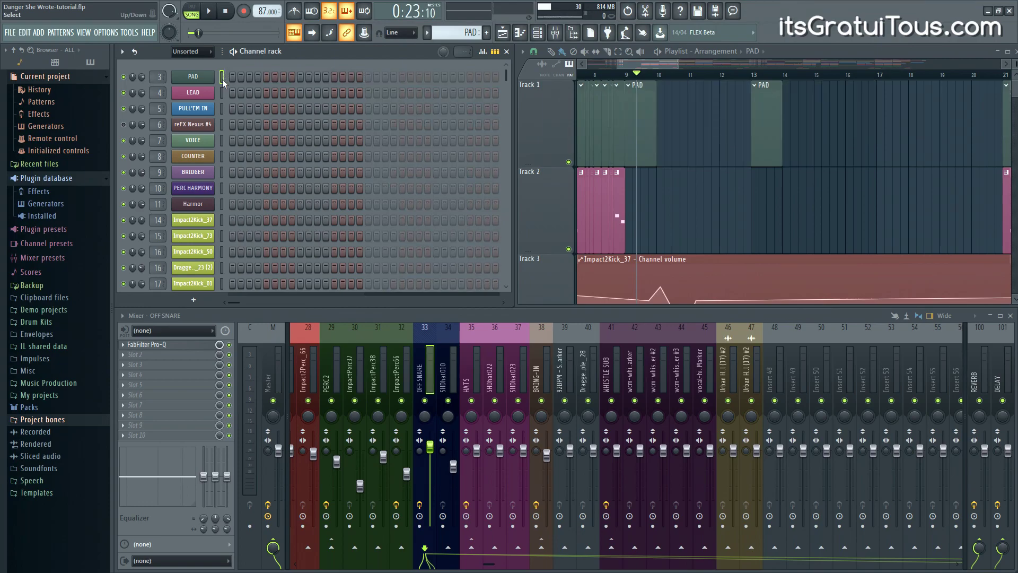
{"action": "key", "text": "KP_Add"}
{"action": "scroll", "coordinate": [310, 138], "scroll_direction": "down", "scroll_amount": 3}
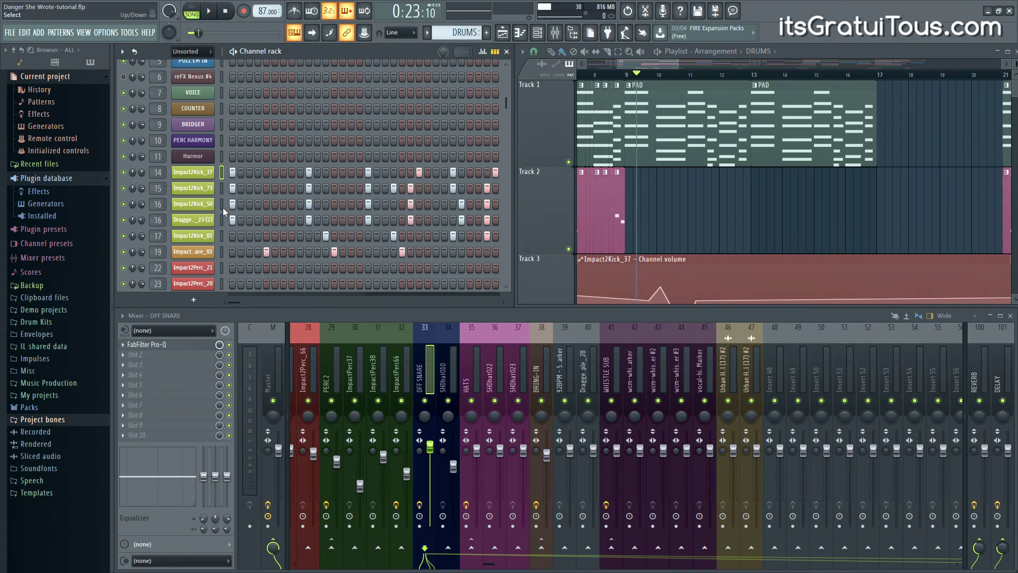
{"action": "left_click", "coordinate": [221, 251]}
{"action": "key", "text": "ctrl+z"}
- Create empty Pattern 18, return to PAD, and open PAD's notes in the piano roll
{"action": "key", "text": "F4"}
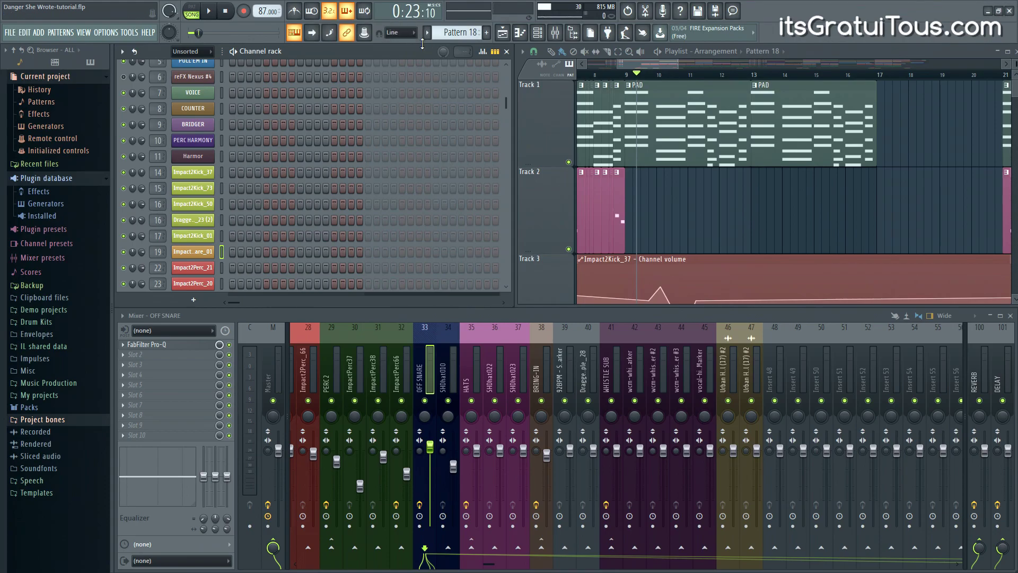
{"action": "key", "text": "ctrl+z"}
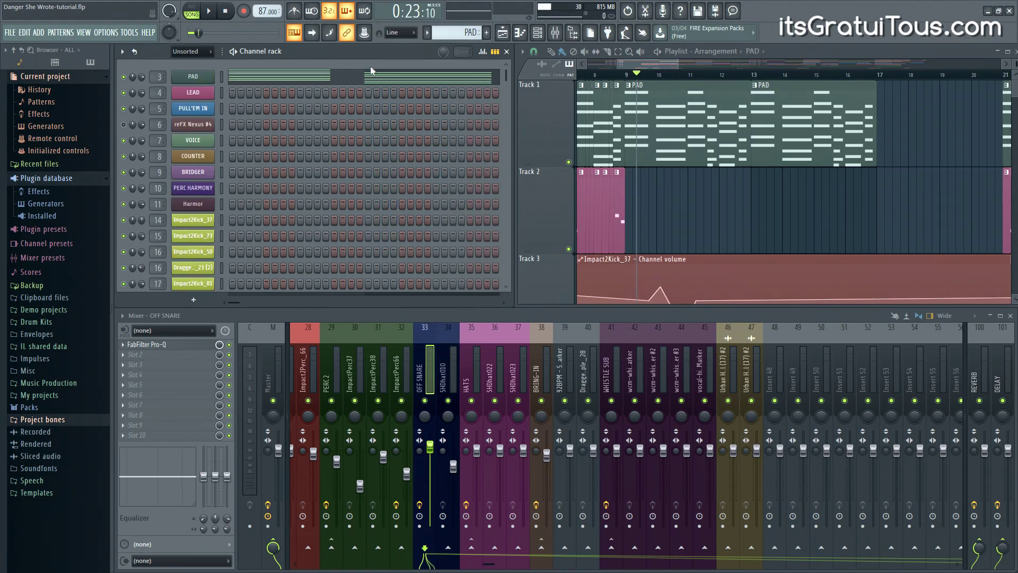
{"action": "left_click", "coordinate": [371, 79]}
{"action": "scroll", "coordinate": [355, 220], "scroll_direction": "up", "scroll_amount": 5}
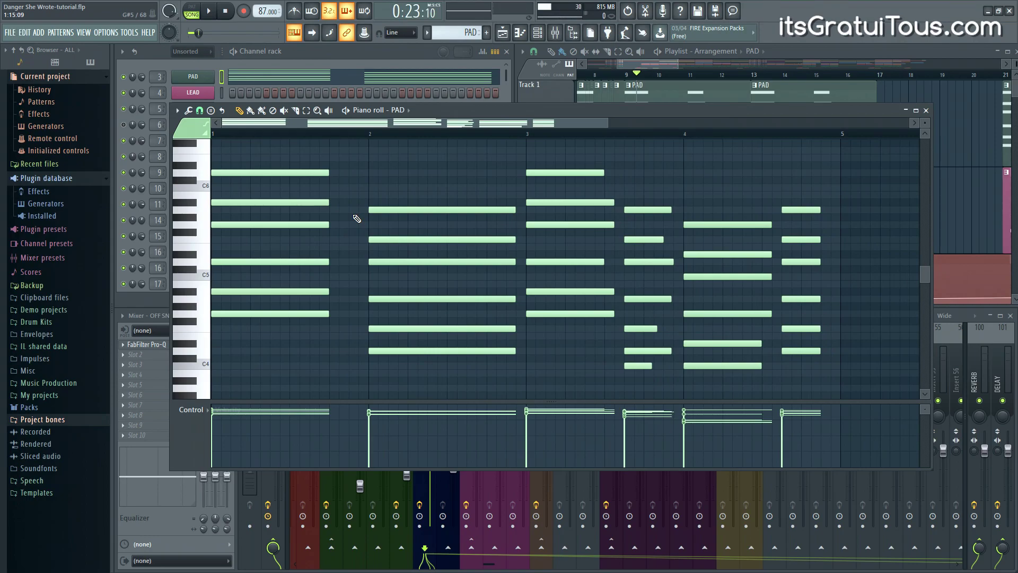
- Delete all PAD notes and undo it, then close, reopen and close the PAD piano roll
{"action": "key", "text": "ctrl+a"}
{"action": "key", "text": "Delete"}
{"action": "key", "text": "ctrl+z"}
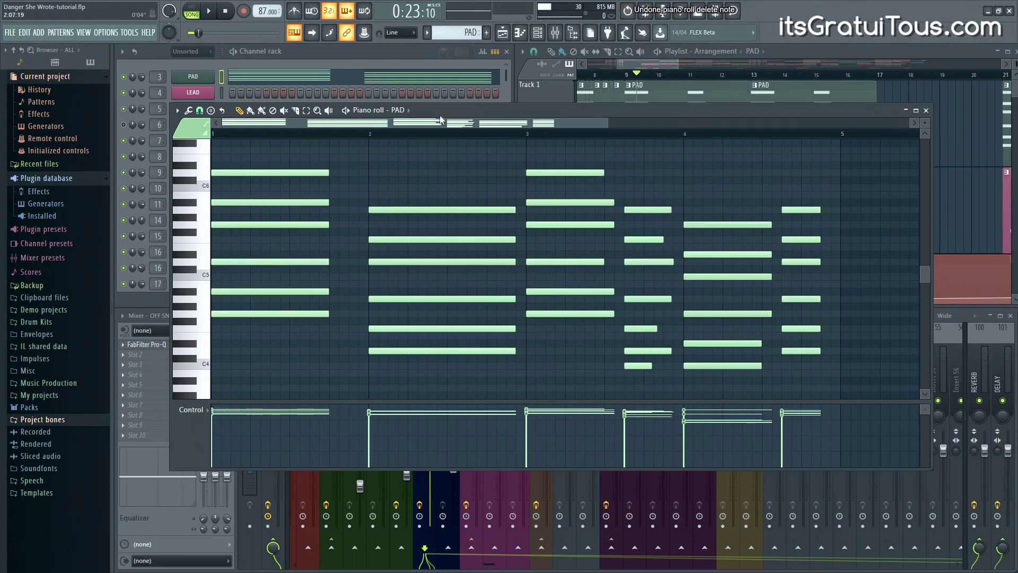
{"action": "key", "text": "F7"}
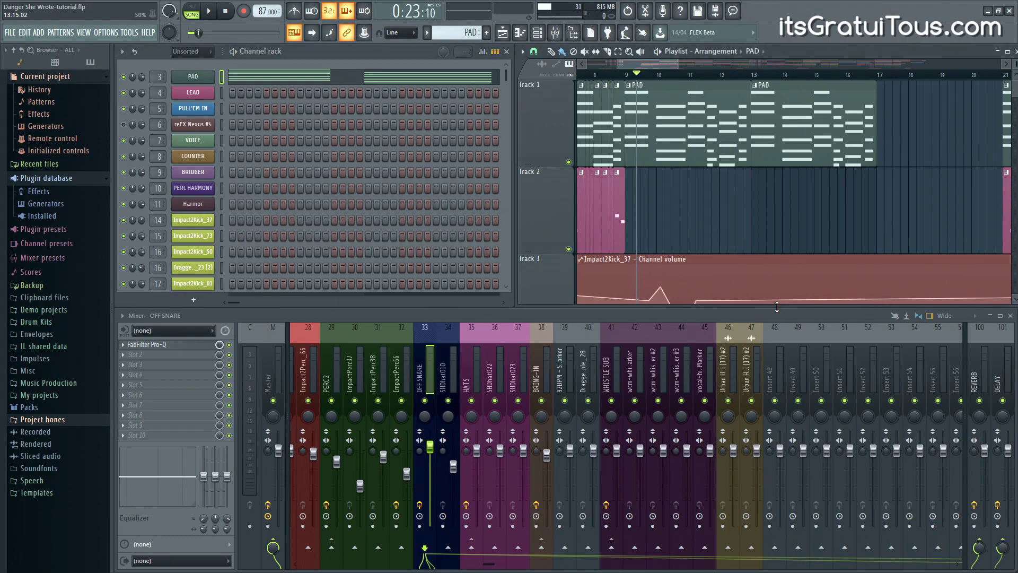
{"action": "left_click", "coordinate": [243, 80]}
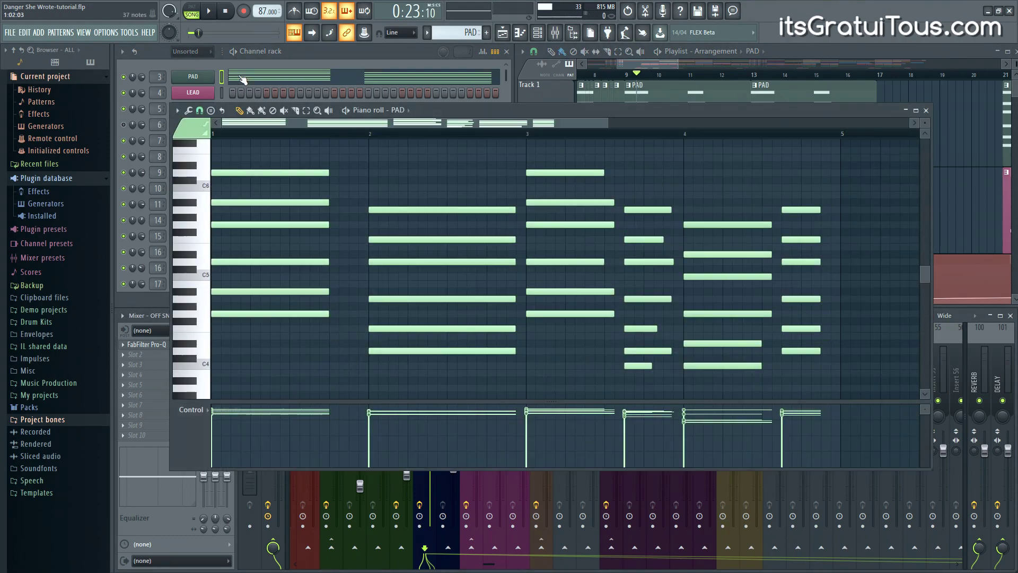
{"action": "key", "text": "F7"}
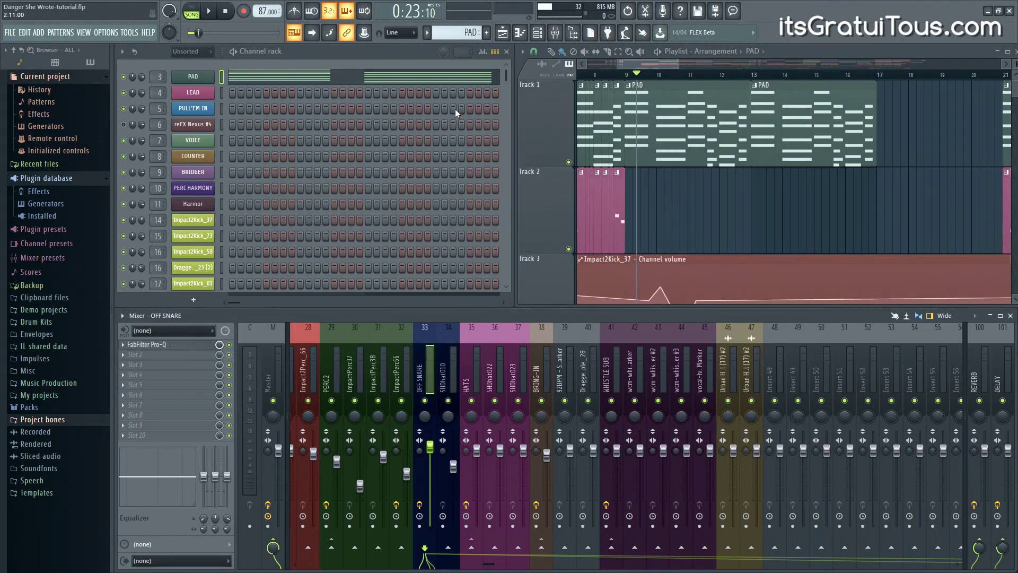